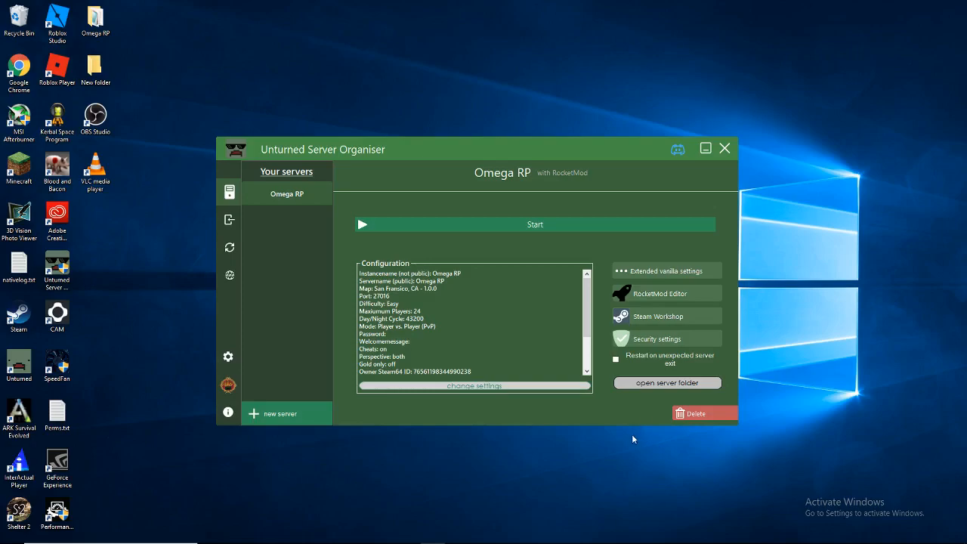
# - Create a new RocketMod-enabled server named Youtube
pyautogui.click(315, 424)
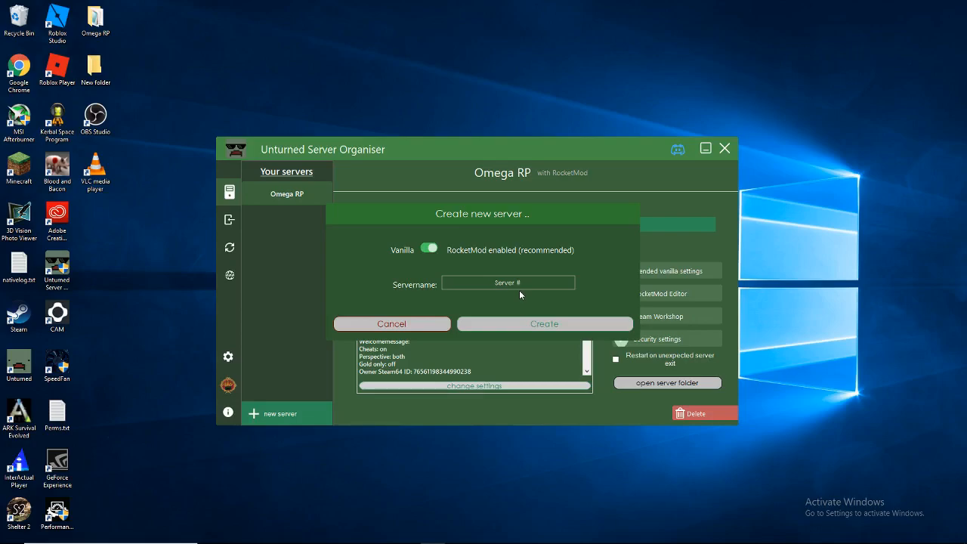
pyautogui.moveTo(518, 290); pyautogui.dragTo(297, 290)
pyautogui.write('Youtube')
pyautogui.click(527, 321)
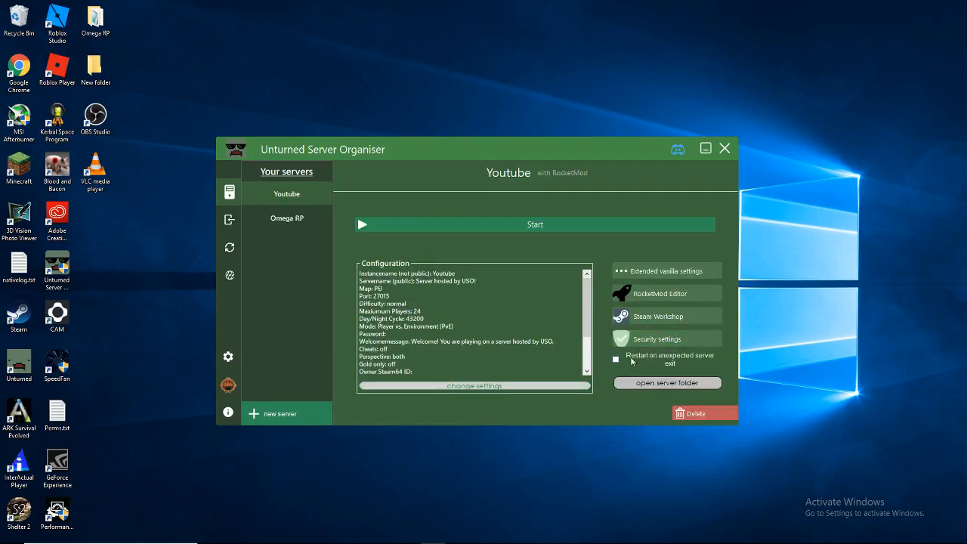
# - Open the Youtube server's settings and set its public server name to Youtube
pyautogui.click(555, 386)
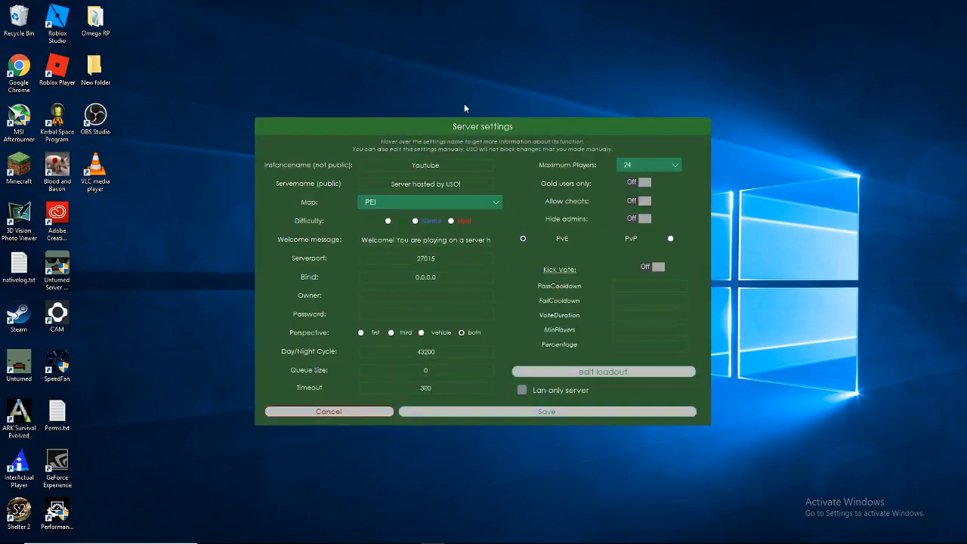
pyautogui.moveTo(458, 168); pyautogui.dragTo(269, 170)
pyautogui.moveTo(268, 171)
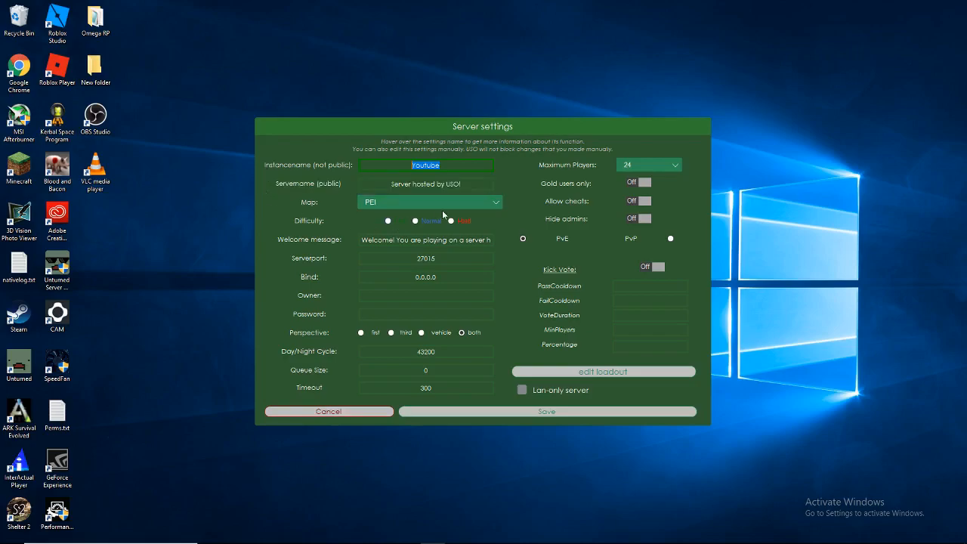
pyautogui.click(470, 181)
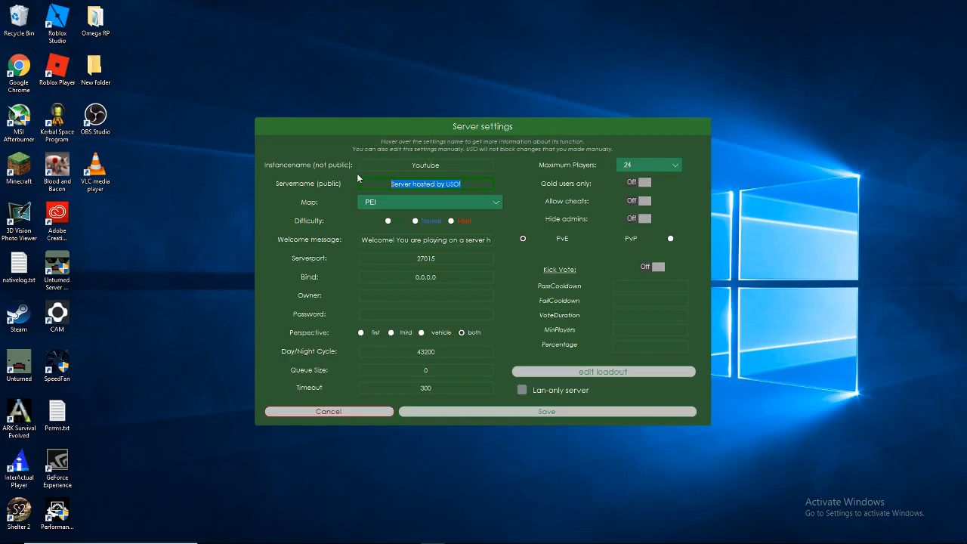
pyautogui.write('Youtube')
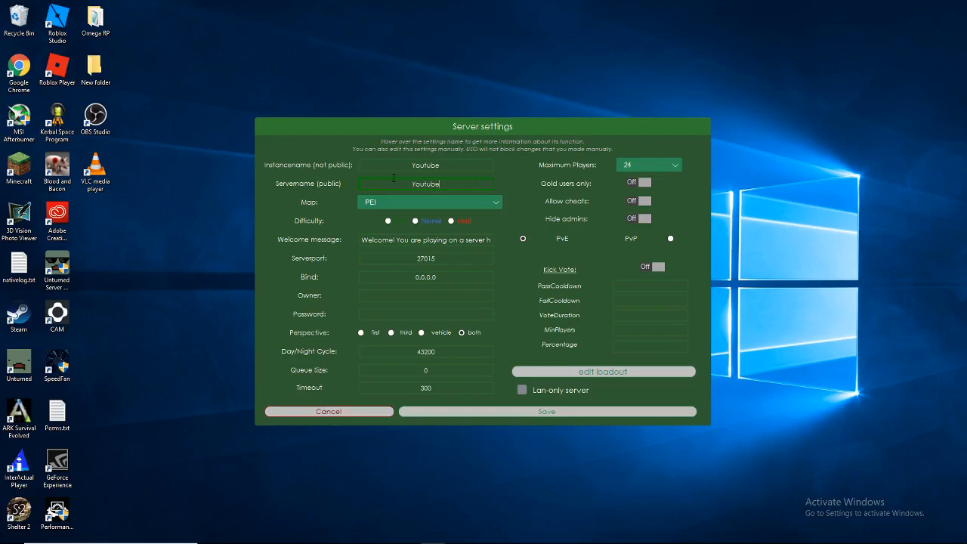
# - Review the available maps and the welcome message, server port, bind and owner settings
pyautogui.click(419, 203)
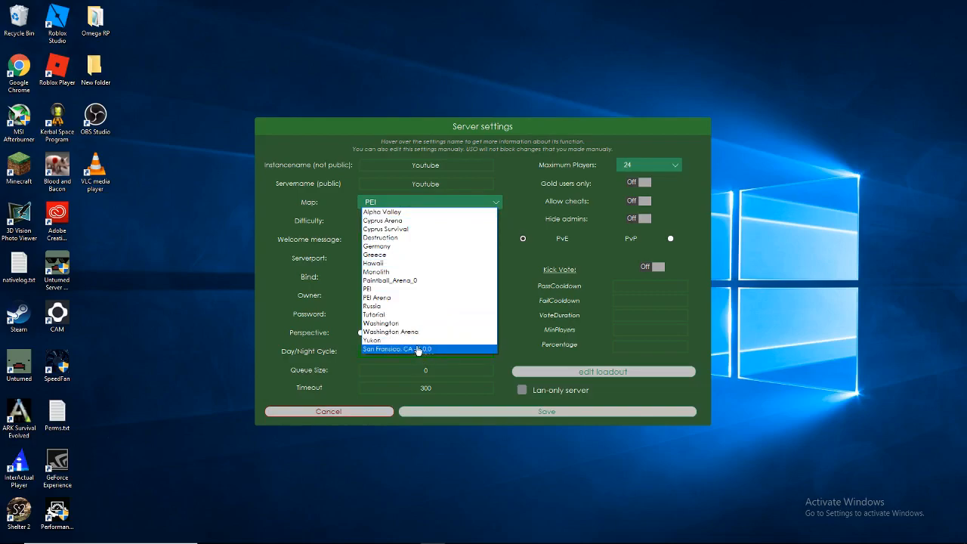
pyautogui.click(524, 275)
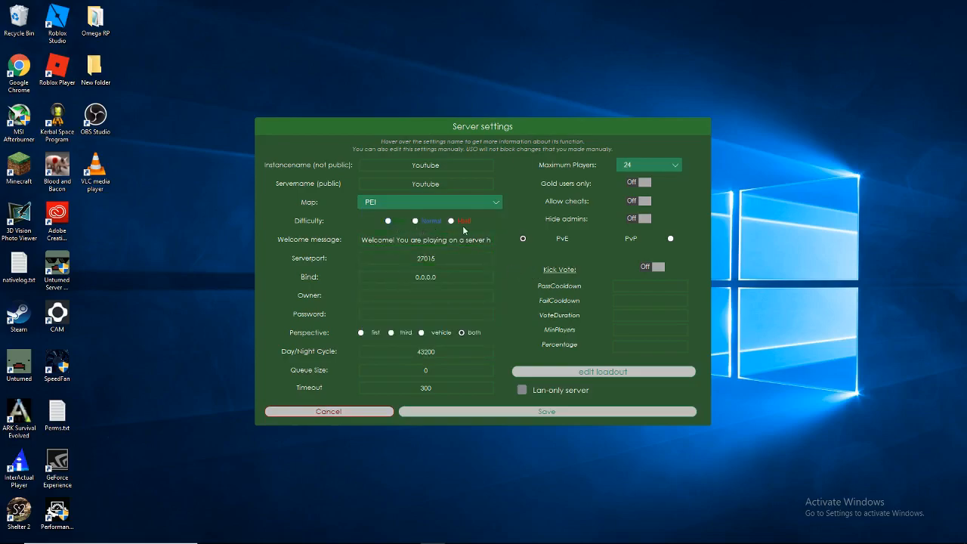
pyautogui.click(453, 239)
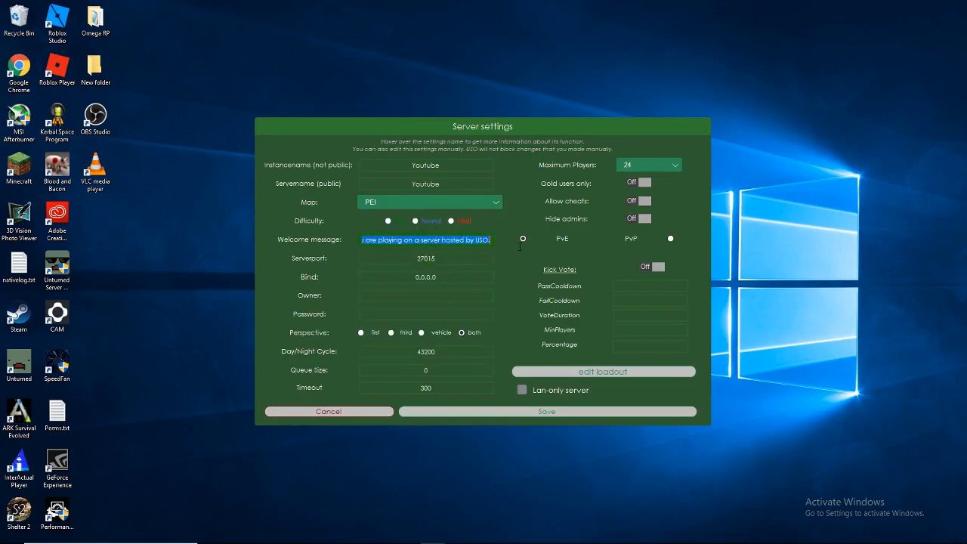
pyautogui.press('Tab')
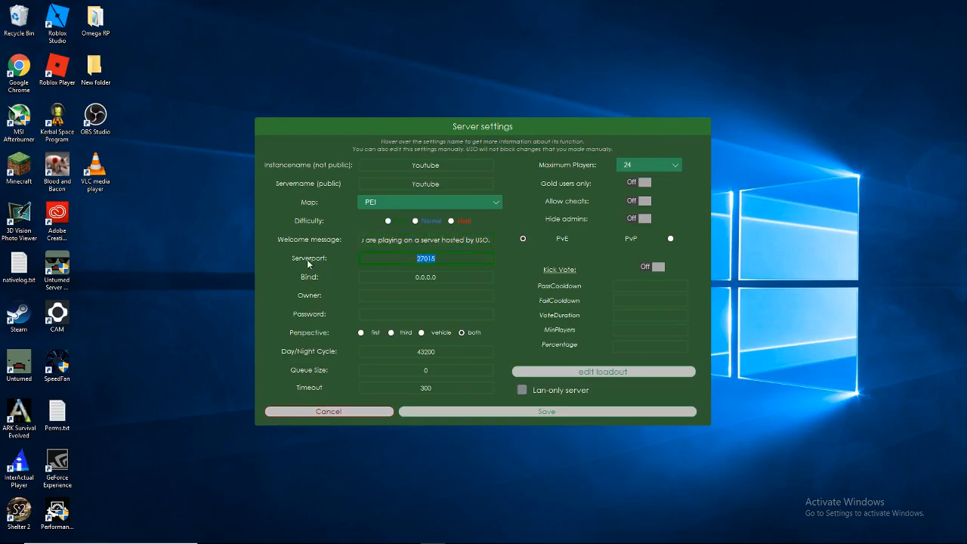
pyautogui.moveTo(314, 262)
pyautogui.click(451, 274)
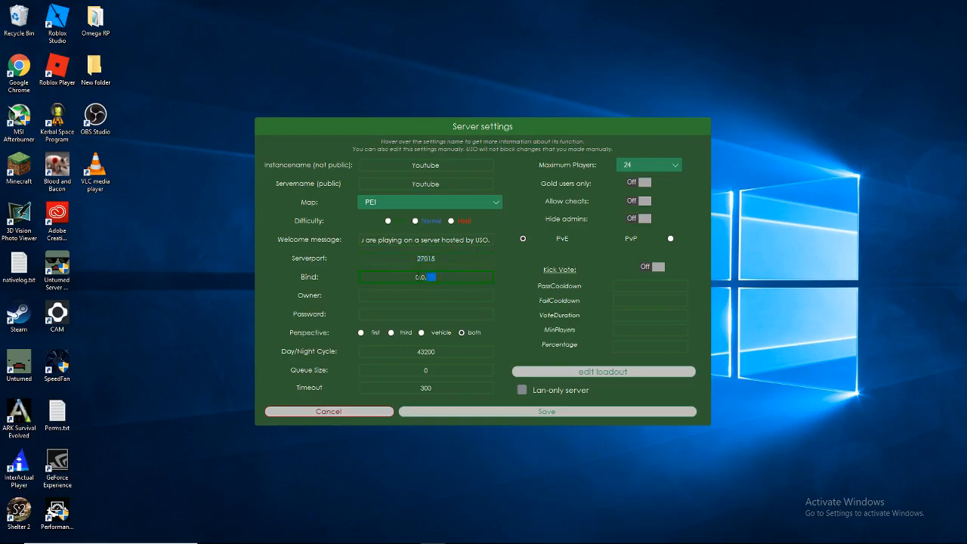
pyautogui.click(412, 294)
# - Switch to Chrome and open the steamid.io website
pyautogui.click(261, 535)
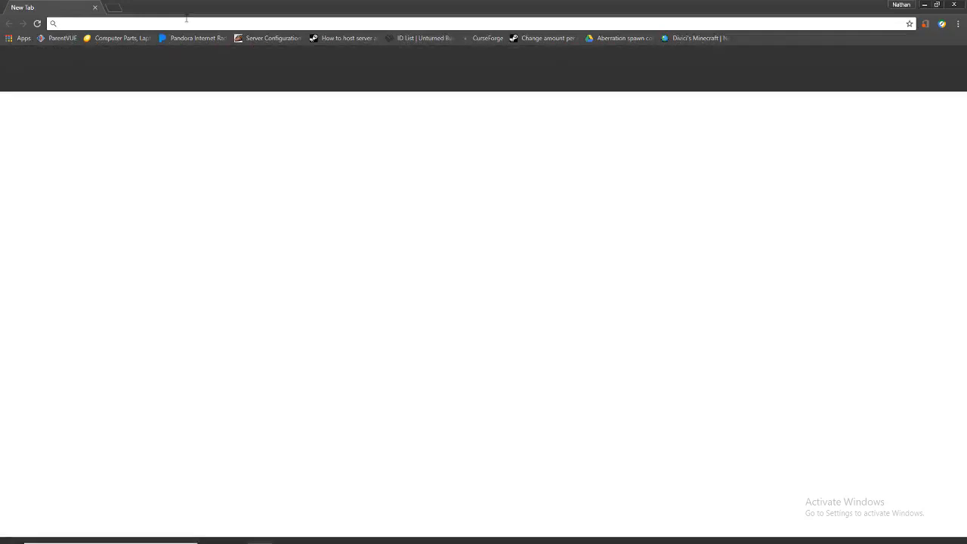
pyautogui.write('steamcommunity.com/app/346110/discussions/0/615086038661349667/')
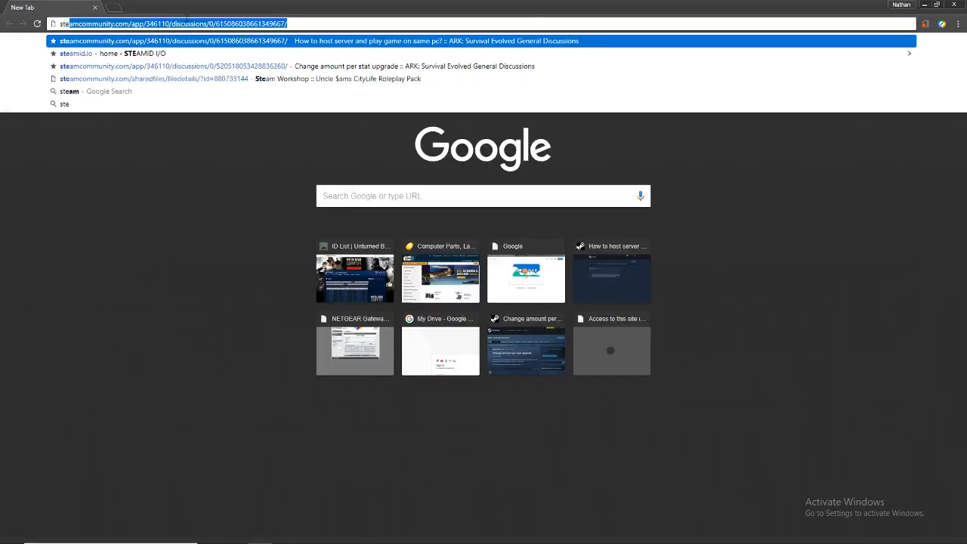
pyautogui.press('Down')
pyautogui.press('Return')
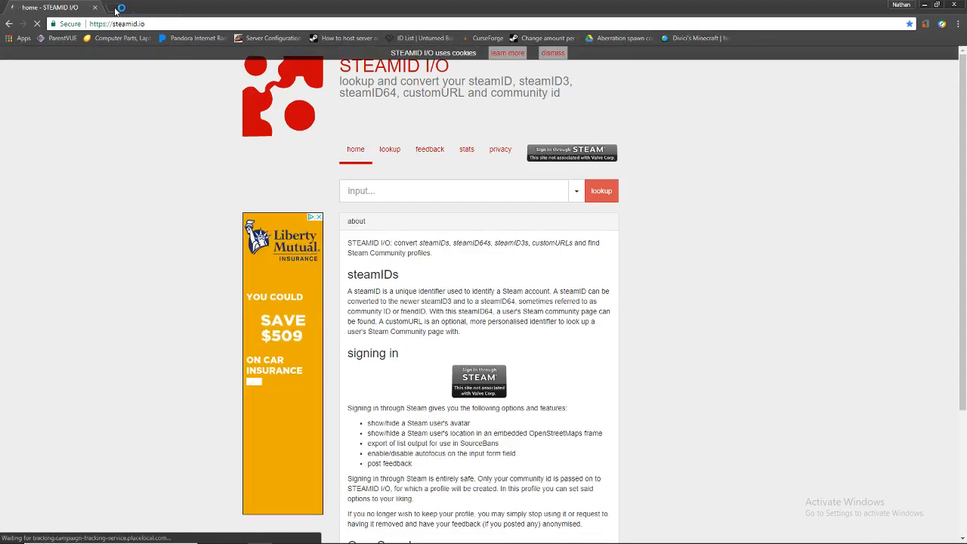
# - Search Google for "stem valve" in a new browser tab
pyautogui.hotkey('ctrl', 't')
pyautogui.write('stea')
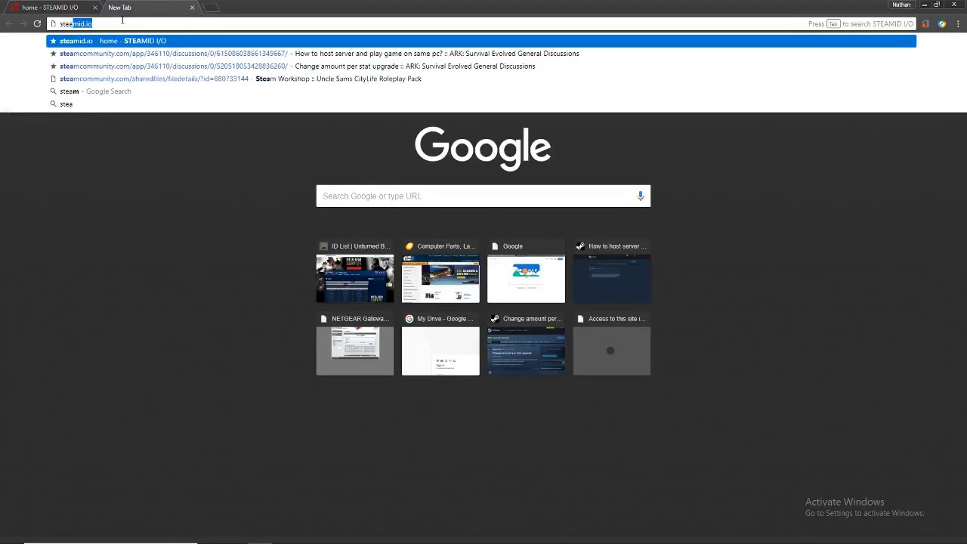
pyautogui.press('BackSpace')
pyautogui.write('m')
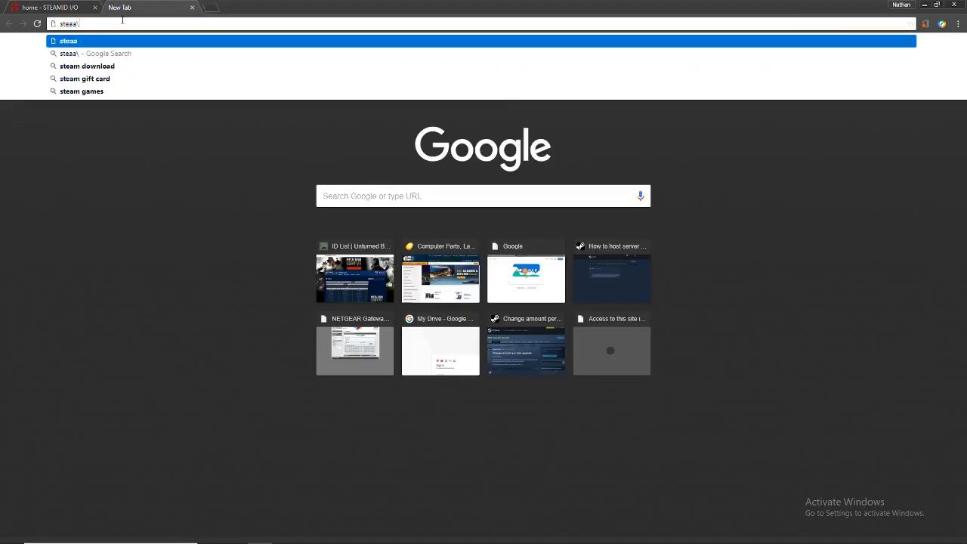
pyautogui.press('BackSpace')
pyautogui.press('BackSpace')
pyautogui.write('m')
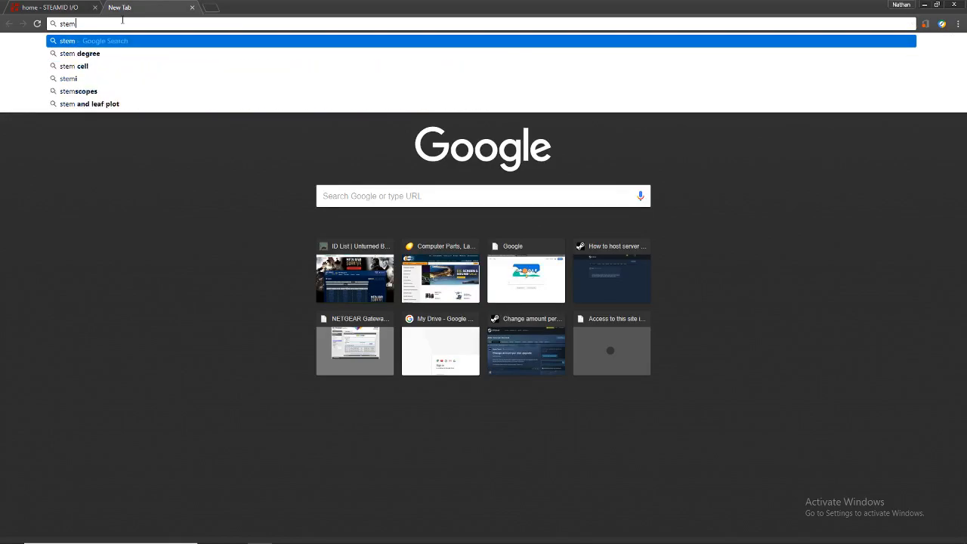
pyautogui.write(' valve')
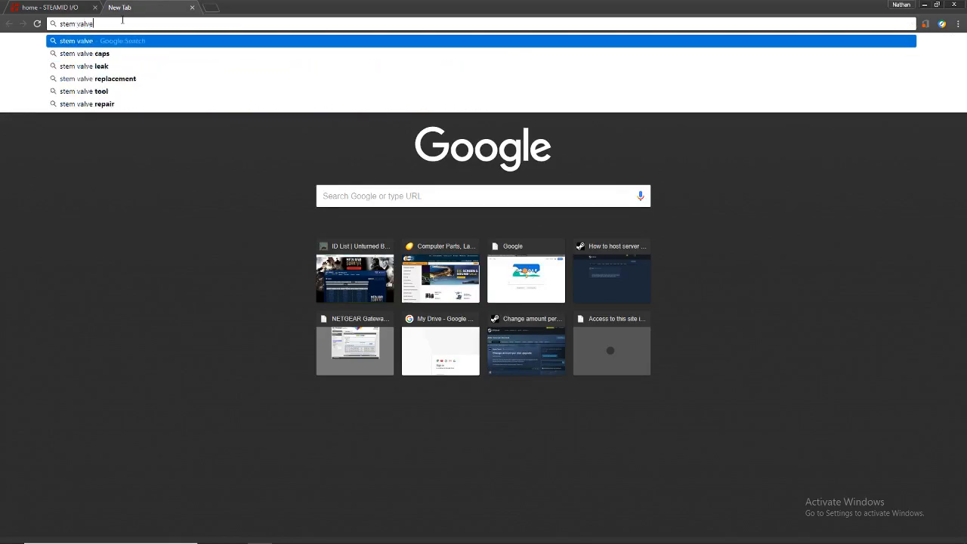
pyautogui.press('Return')
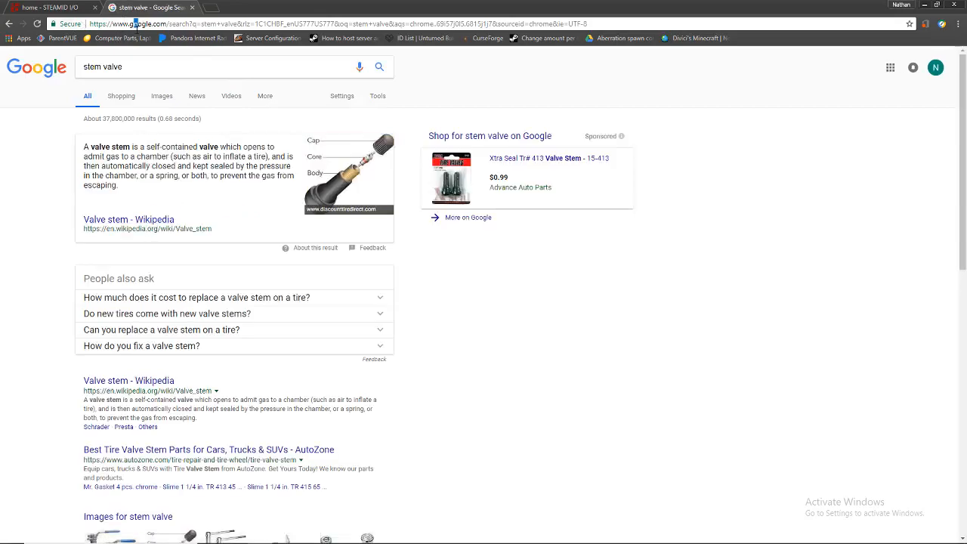
# - Correct the Google search to look for Steam and open the official Steam store website
pyautogui.click(114, 66)
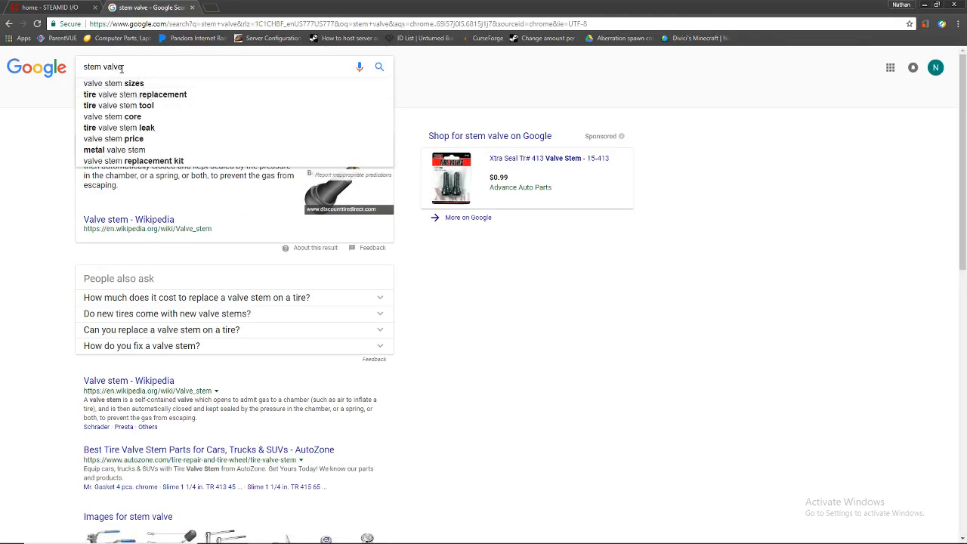
pyautogui.moveTo(122, 68); pyautogui.dragTo(108, 67)
pyautogui.press('BackSpace')
pyautogui.press('BackSpace')
pyautogui.press('Return')
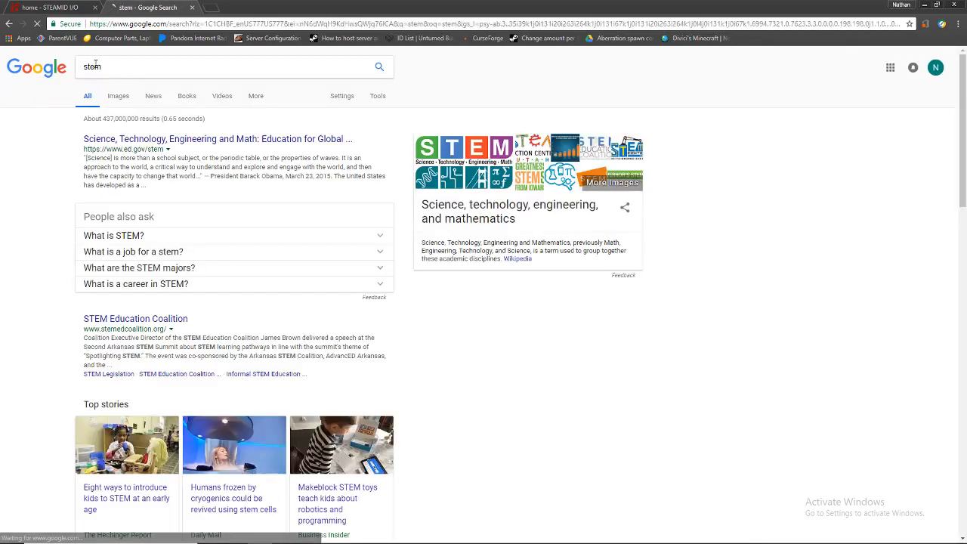
pyautogui.write('aj')
pyautogui.press('Return')
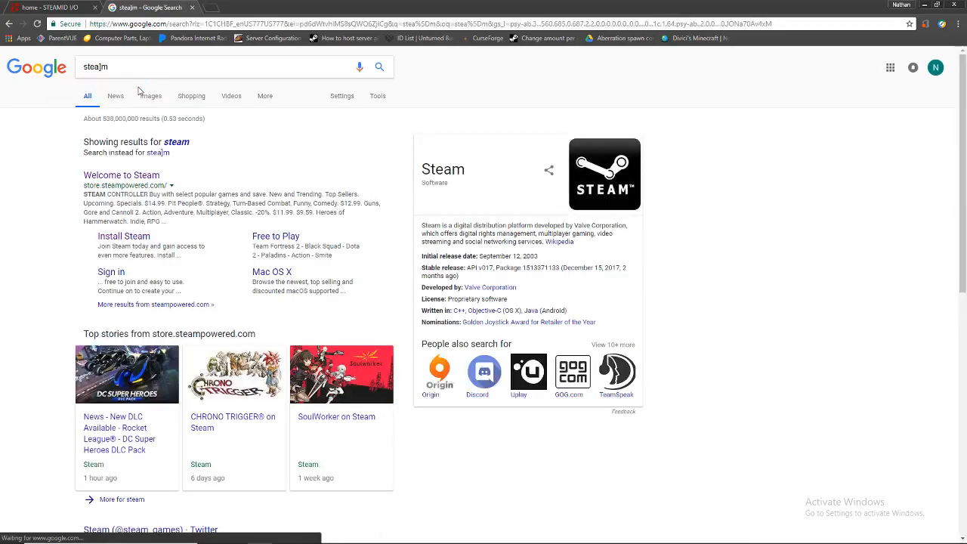
pyautogui.click(149, 178)
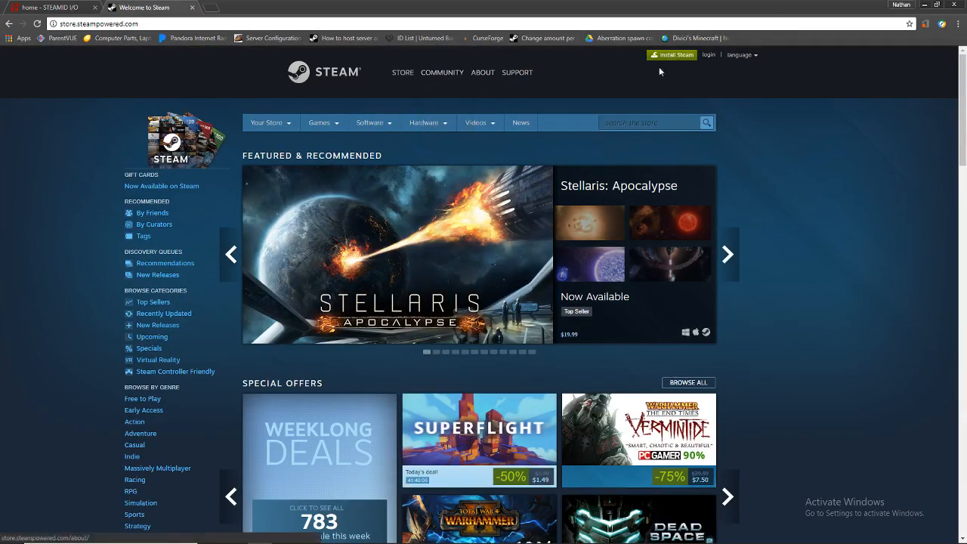
# - Search the Steam Community's people for "rhetorical" and open the first profile in the results
pyautogui.click(707, 55)
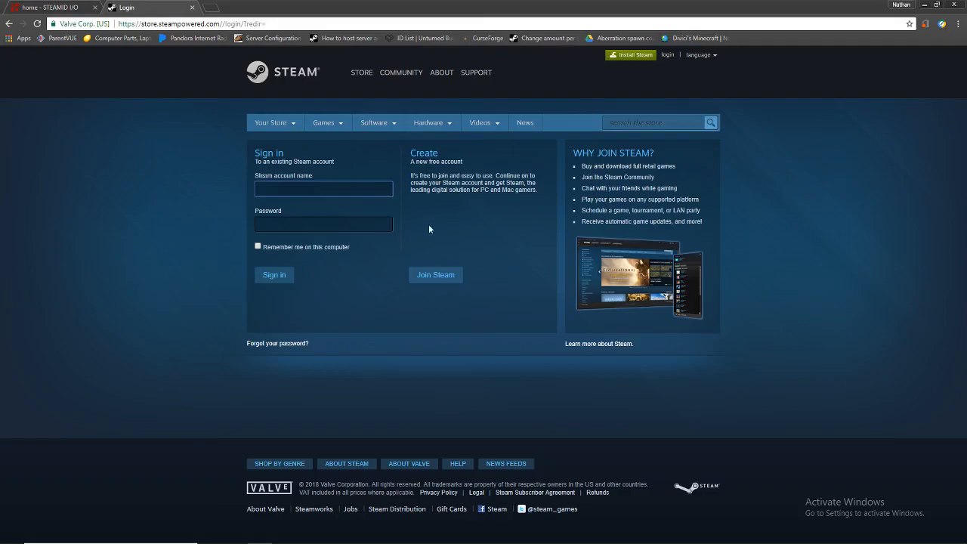
pyautogui.click(404, 73)
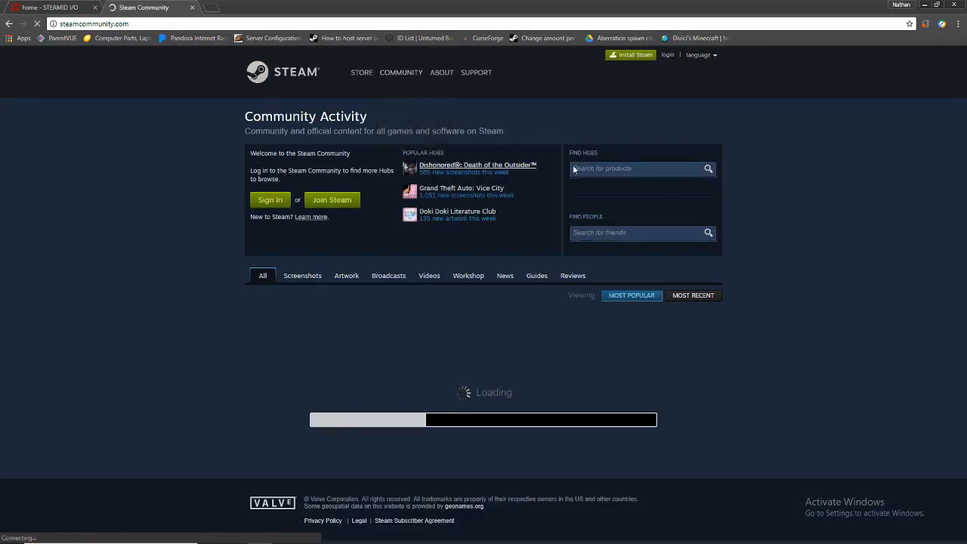
pyautogui.click(621, 239)
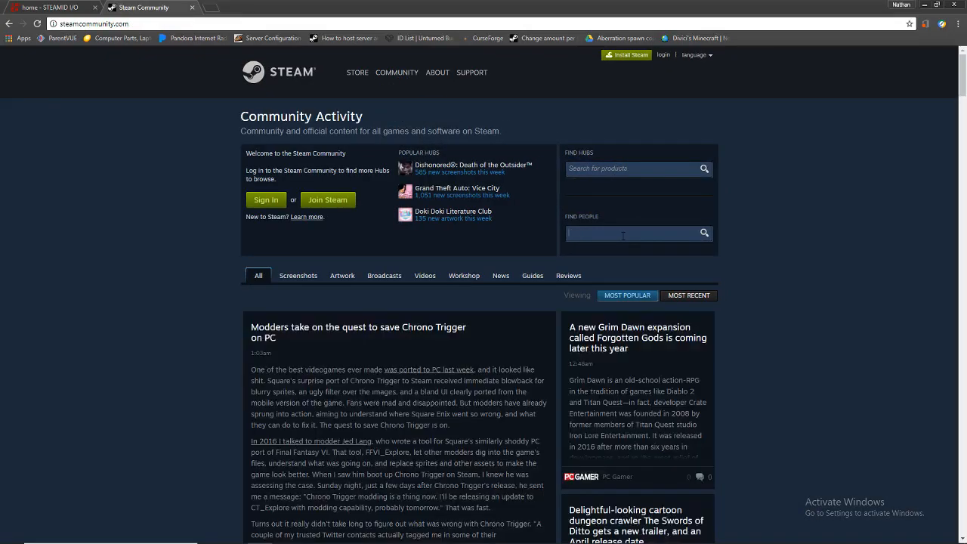
pyautogui.write('rhetorical')
pyautogui.press('Return')
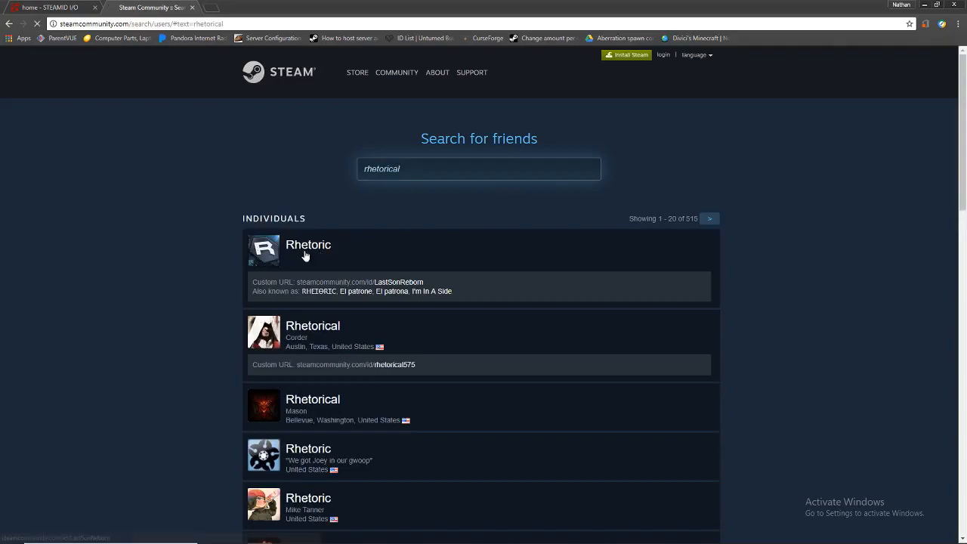
pyautogui.click(305, 256)
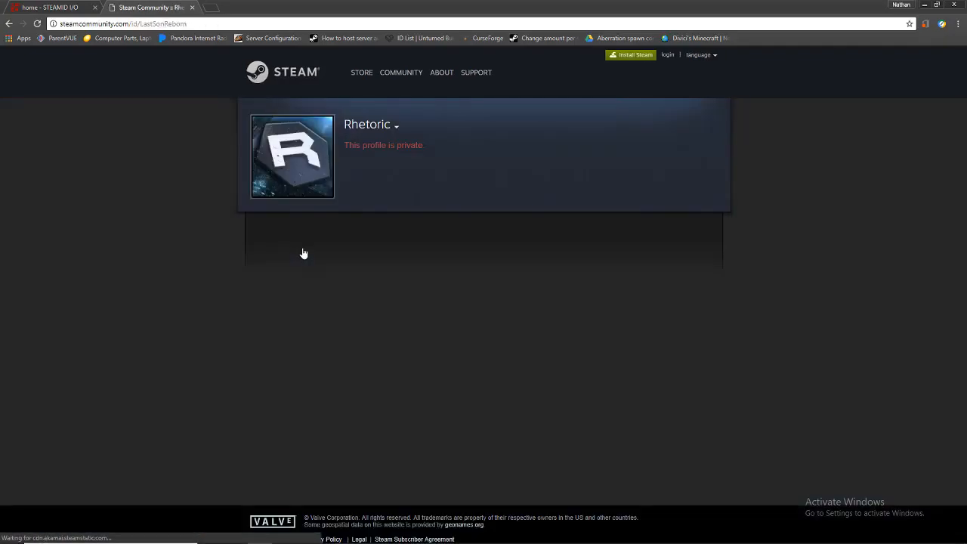
# - Copy the Steam profile's URL and look it up on steamid.io
pyautogui.click(197, 24)
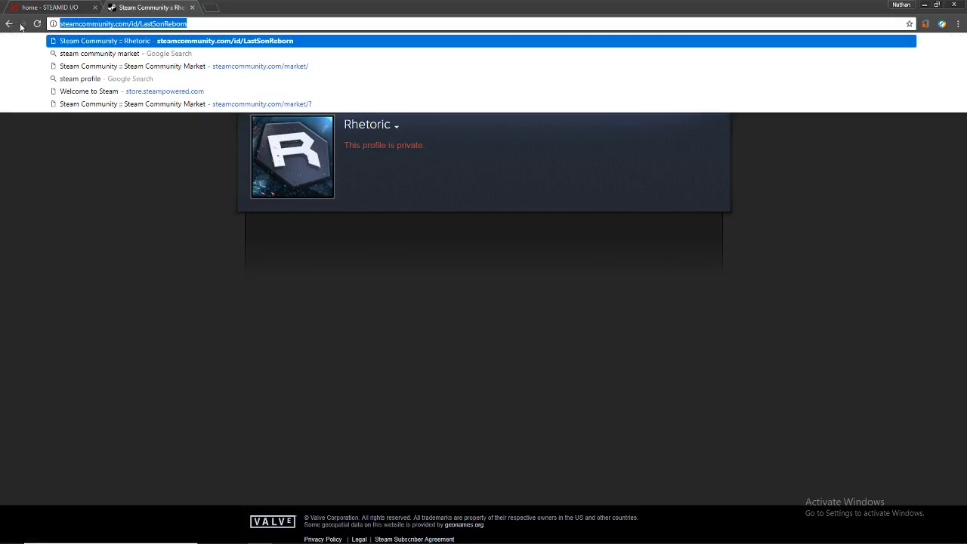
pyautogui.moveTo(232, 23); pyautogui.dragTo(60, 25)
pyautogui.hotkey('ctrl', 'c')
pyautogui.click(136, 184)
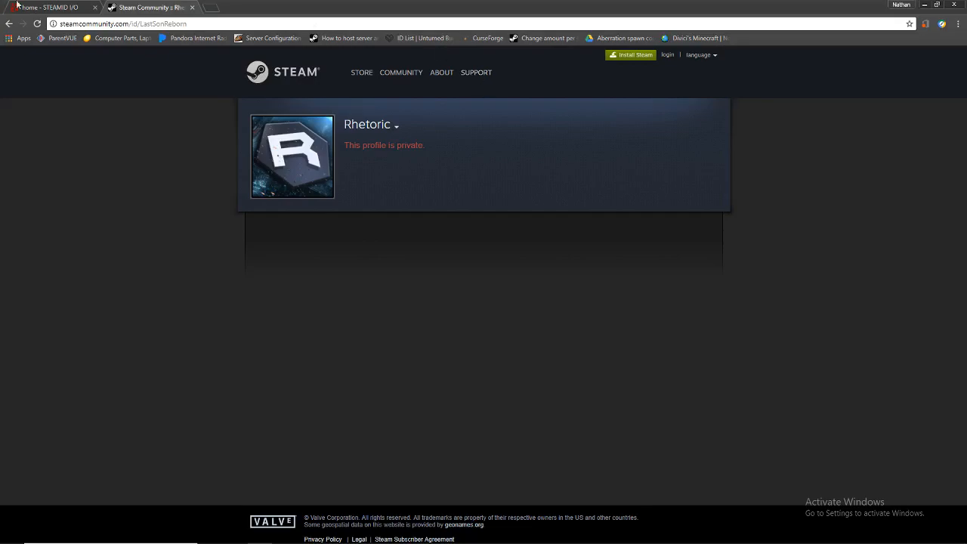
pyautogui.click(75, 6)
pyautogui.click(389, 191)
pyautogui.hotkey('ctrl', 'v')
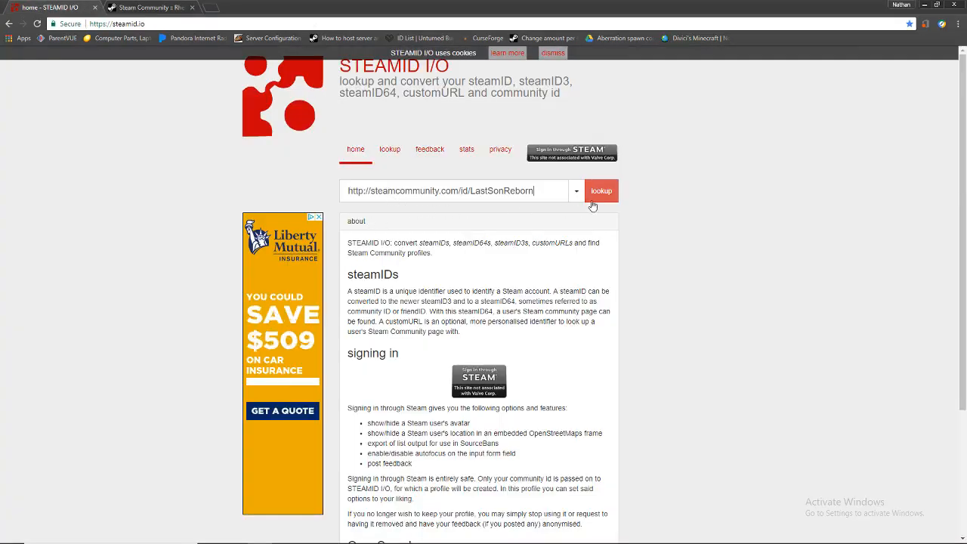
pyautogui.click(601, 191)
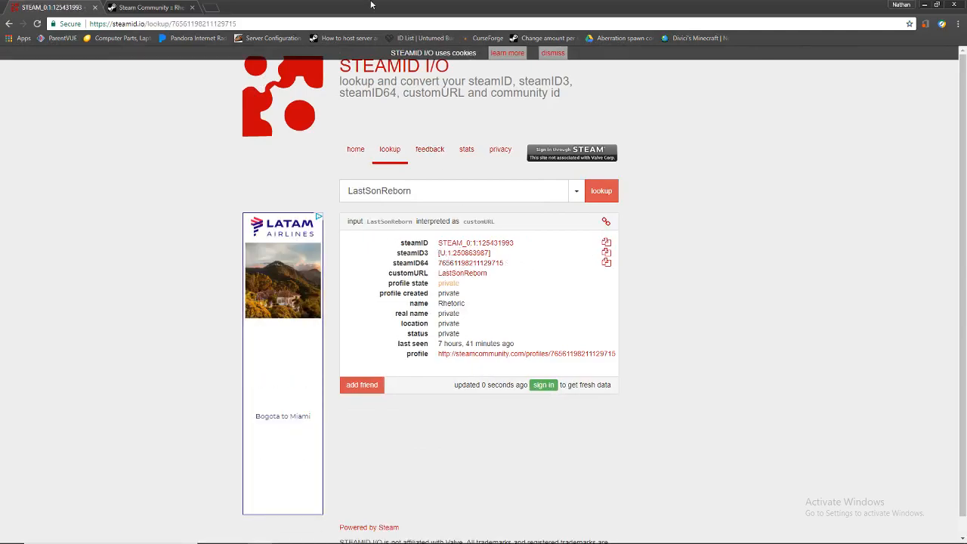
# - Close the Steam Community tab and the browser to return to the server settings
pyautogui.click(192, 8)
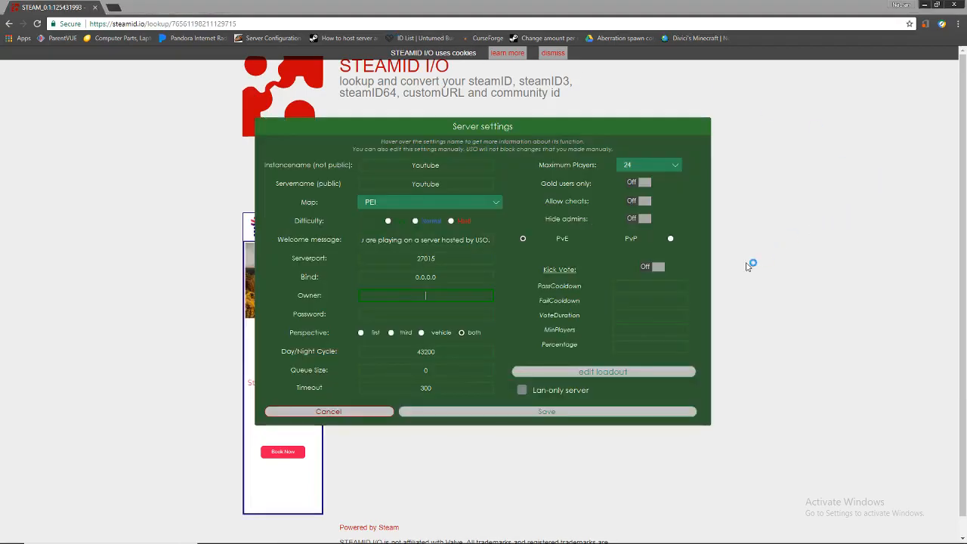
pyautogui.click(752, 419)
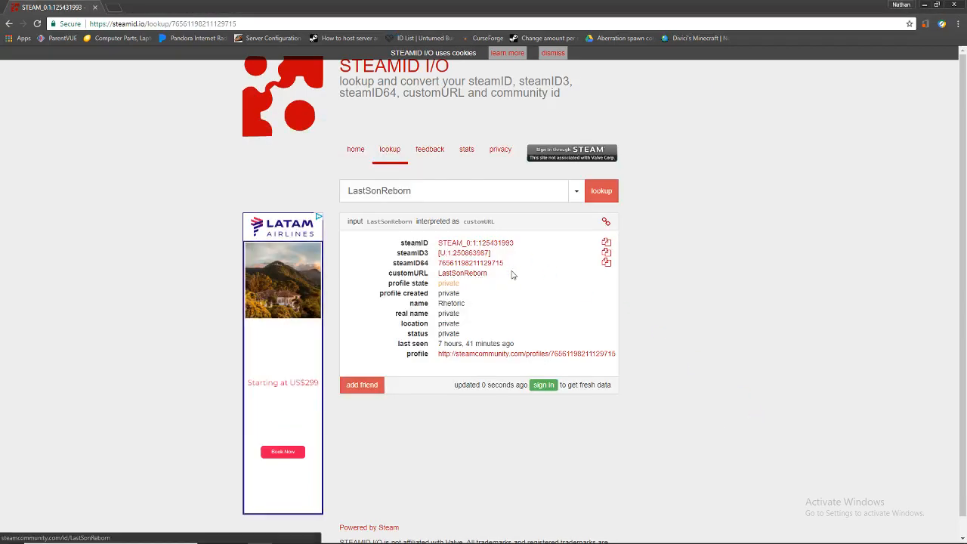
pyautogui.click(953, 5)
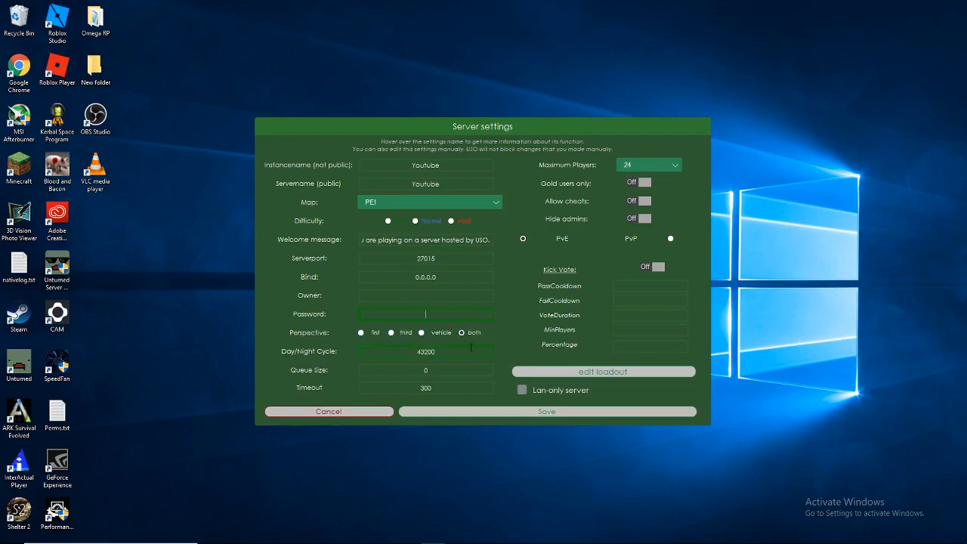
# - Review the server's Day/Night Cycle, Timeout, Maximum Players, PvE/PvP mode and Kick Vote settings
pyautogui.click(385, 349)
pyautogui.moveTo(415, 349); pyautogui.dragTo(509, 352)
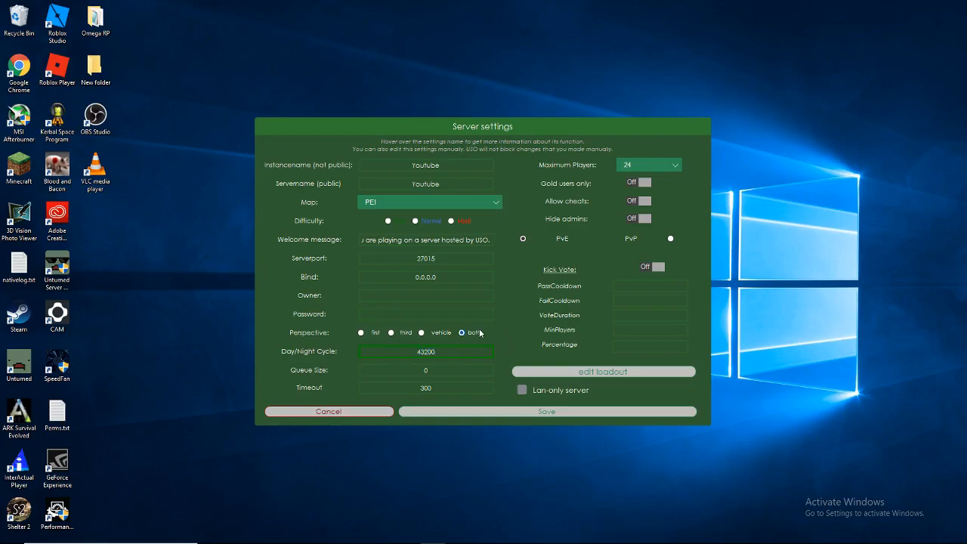
pyautogui.click(434, 385)
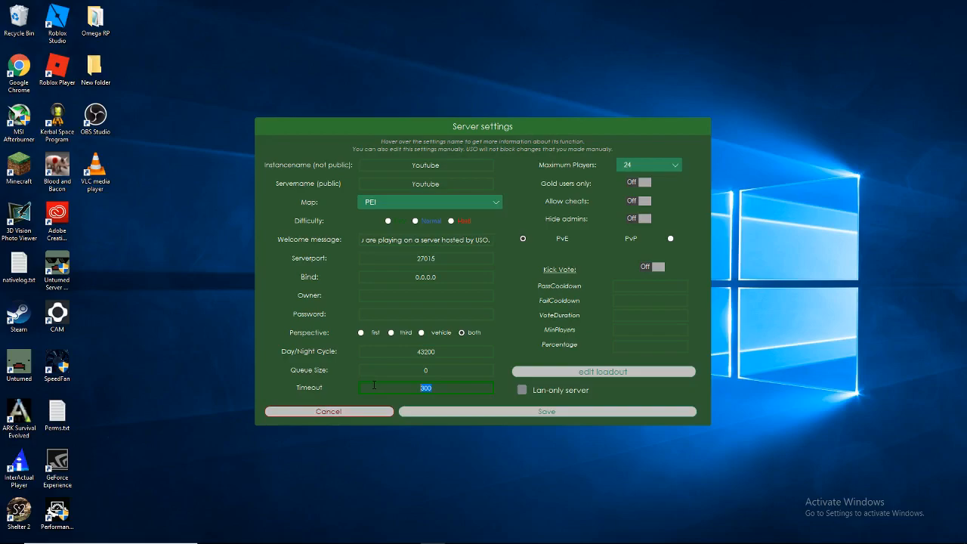
pyautogui.click(665, 166)
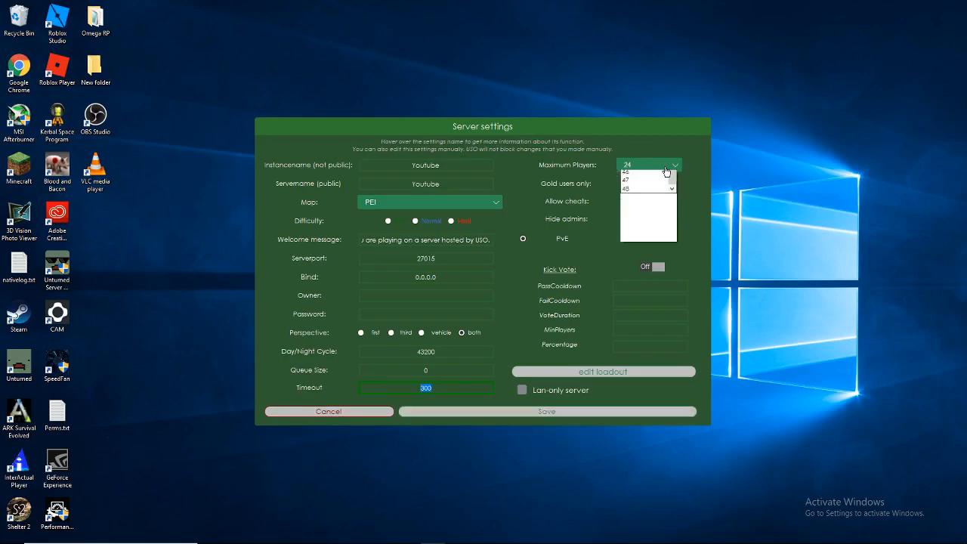
pyautogui.click(696, 185)
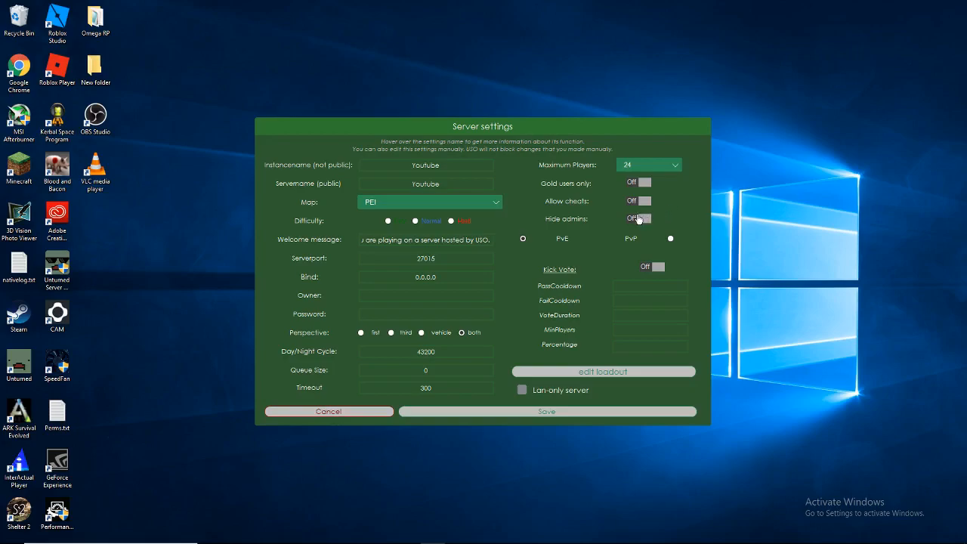
pyautogui.click(609, 238)
pyautogui.click(636, 247)
pyautogui.click(645, 269)
pyautogui.moveTo(599, 266)
pyautogui.click(675, 345)
# - Check the Everyone skillset and item dictionary in the loadout editor, and save the loadout and server settings
pyautogui.click(600, 375)
pyautogui.click(369, 225)
pyautogui.click(592, 266)
pyautogui.click(582, 265)
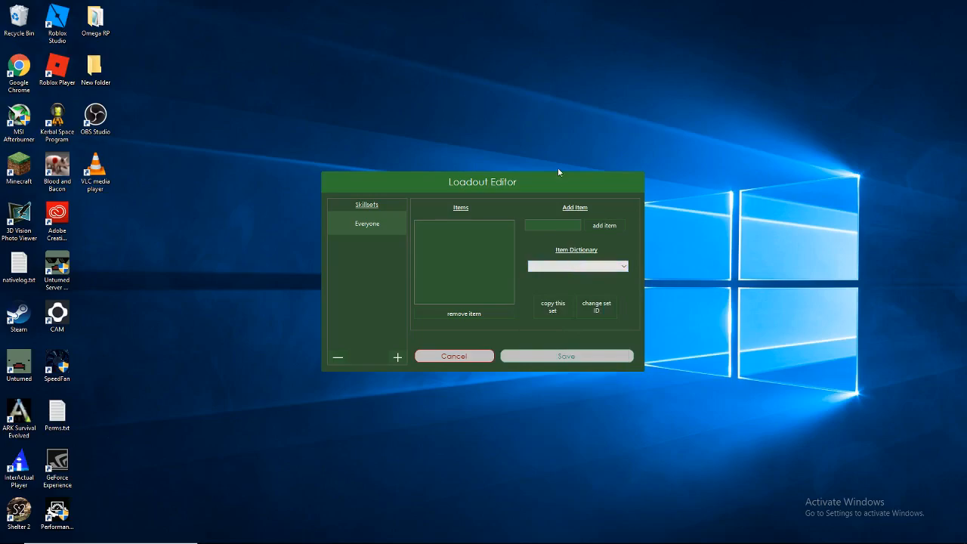
pyautogui.click(564, 360)
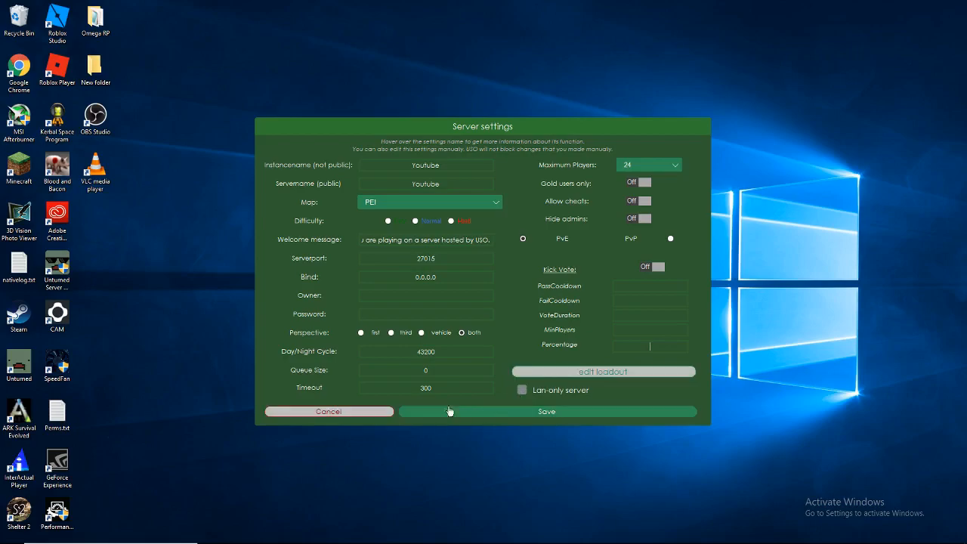
pyautogui.click(478, 412)
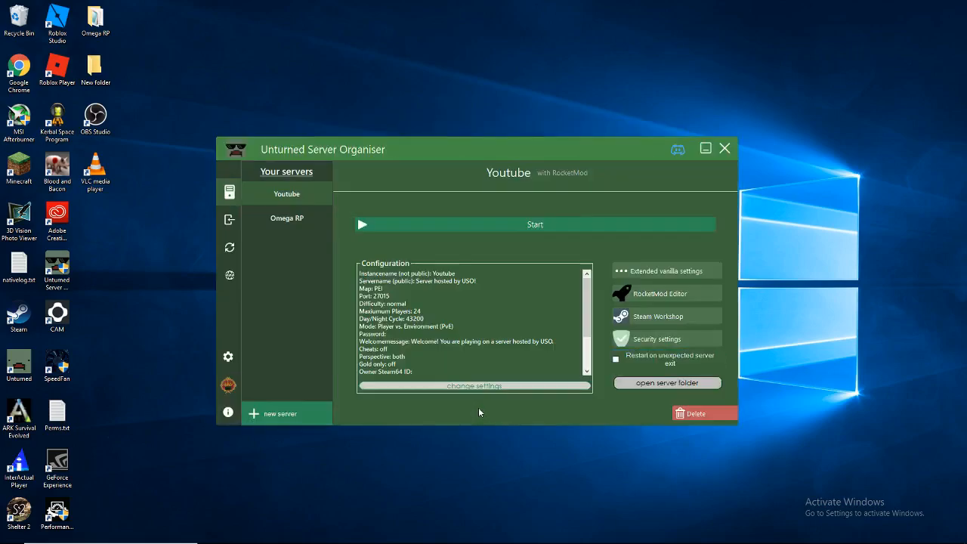
# - Check the extended vanilla settings and start the Youtube server
pyautogui.click(677, 275)
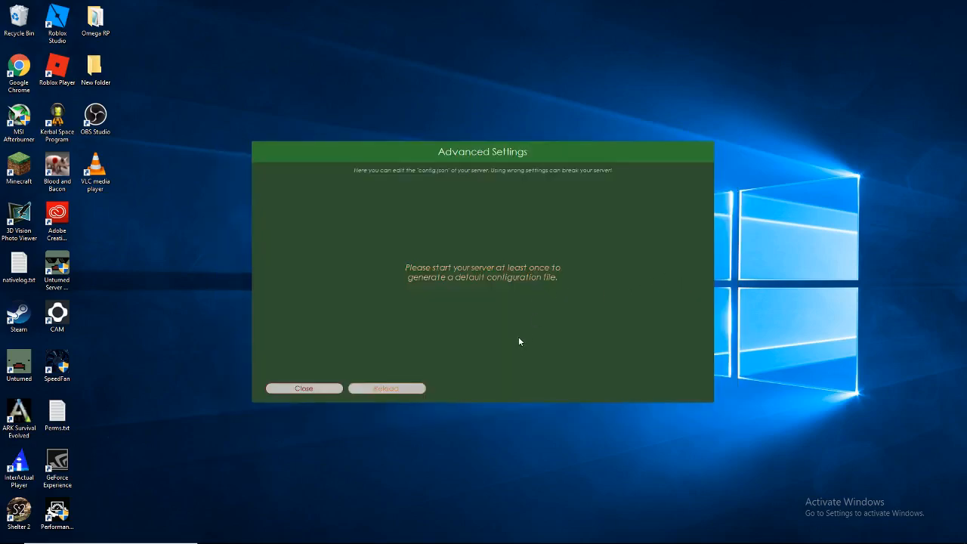
pyautogui.click(309, 389)
pyautogui.click(361, 223)
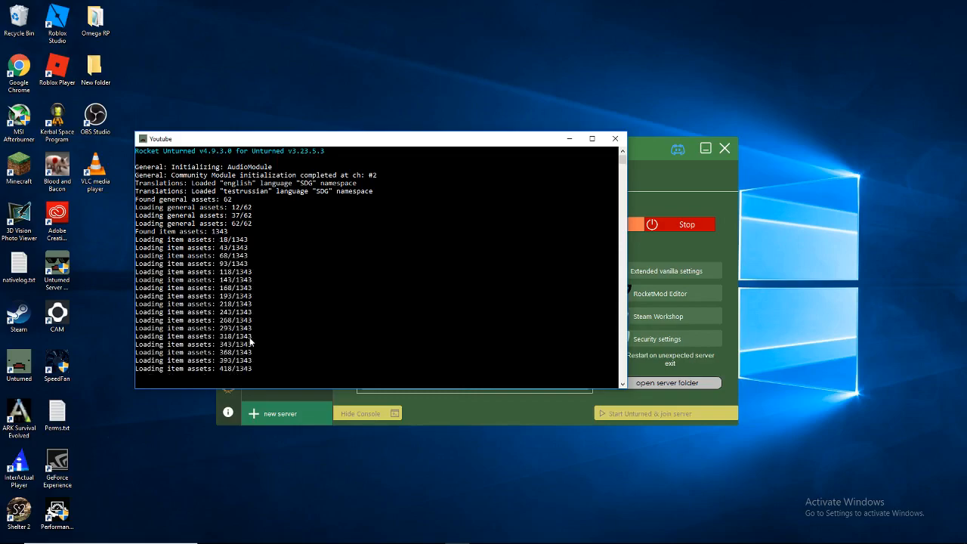
# - Look through the RocketMod editor's Plugins and Permissions sections and the security settings, closing each window
pyautogui.click(498, 409)
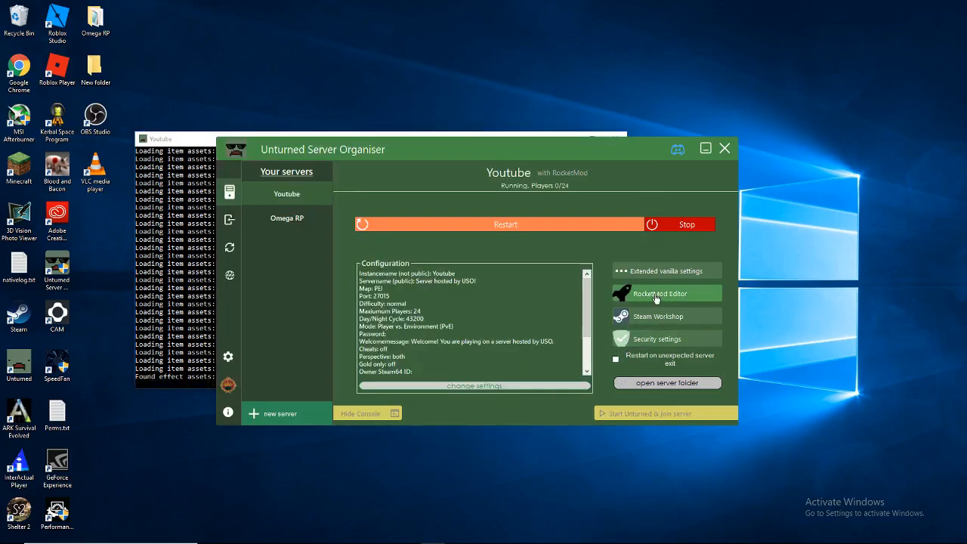
pyautogui.click(657, 295)
pyautogui.click(287, 239)
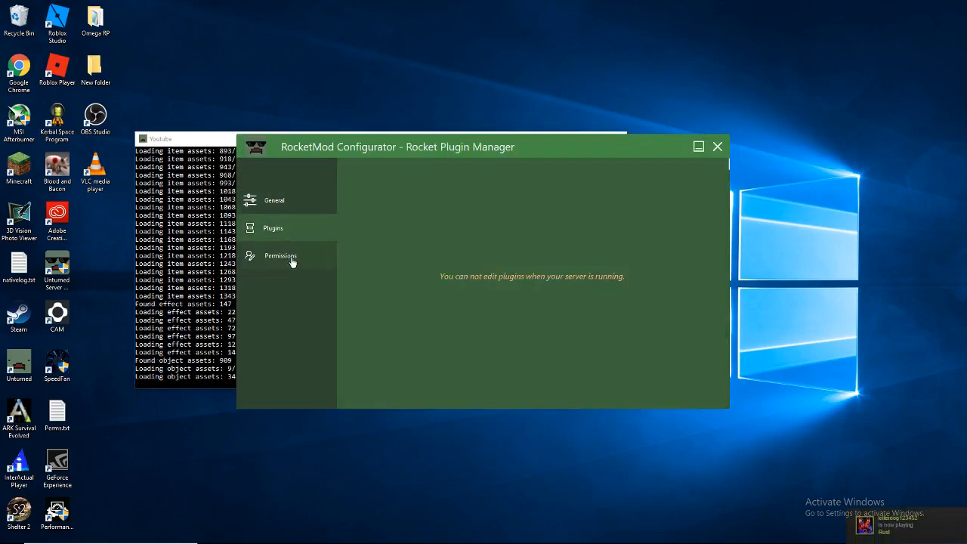
pyautogui.click(291, 256)
pyautogui.click(717, 147)
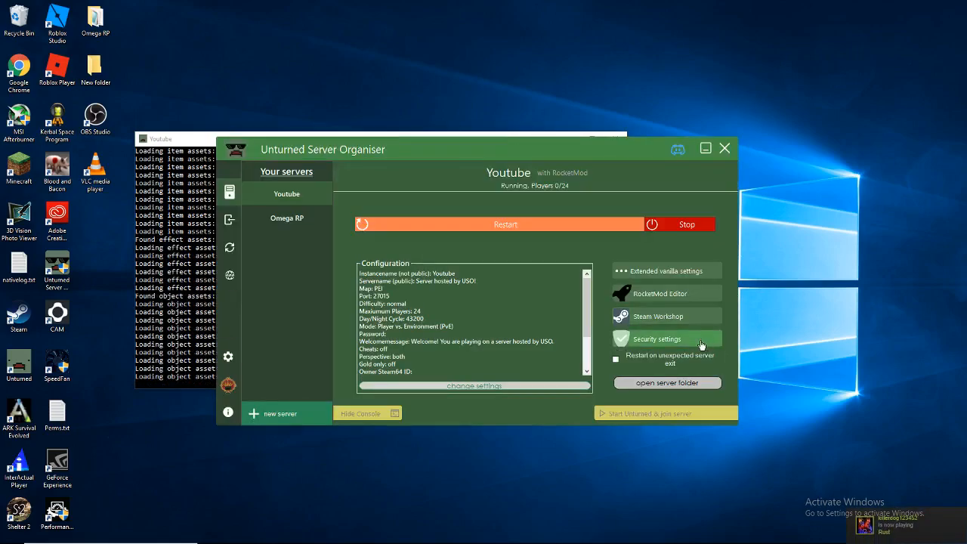
pyautogui.click(675, 340)
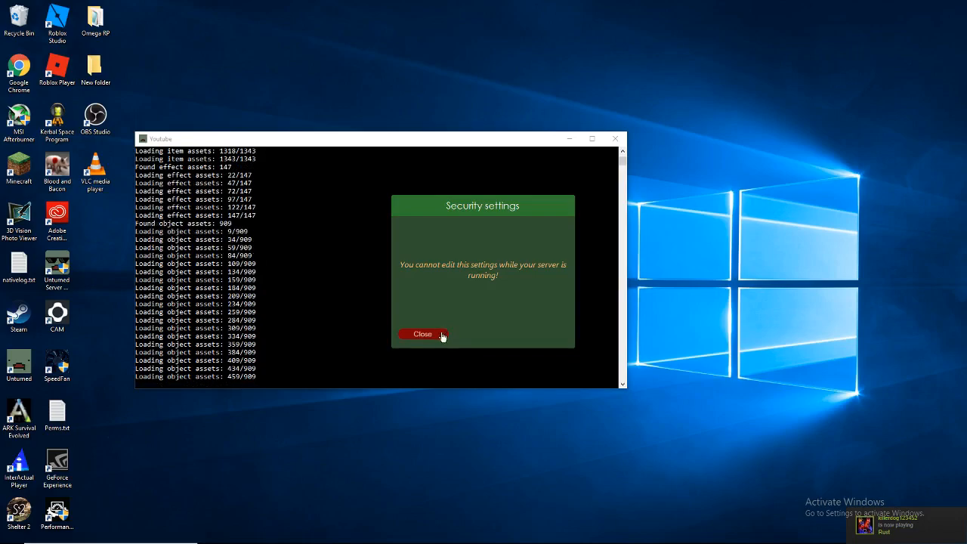
pyautogui.click(442, 334)
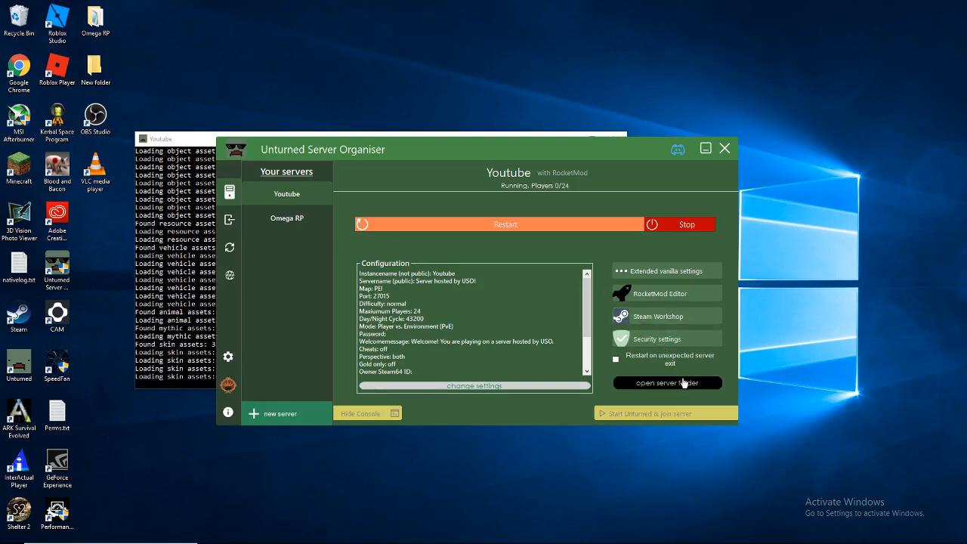
# - Check the server console's loading output, and open the Youtube server folder to view its files
pyautogui.click(188, 140)
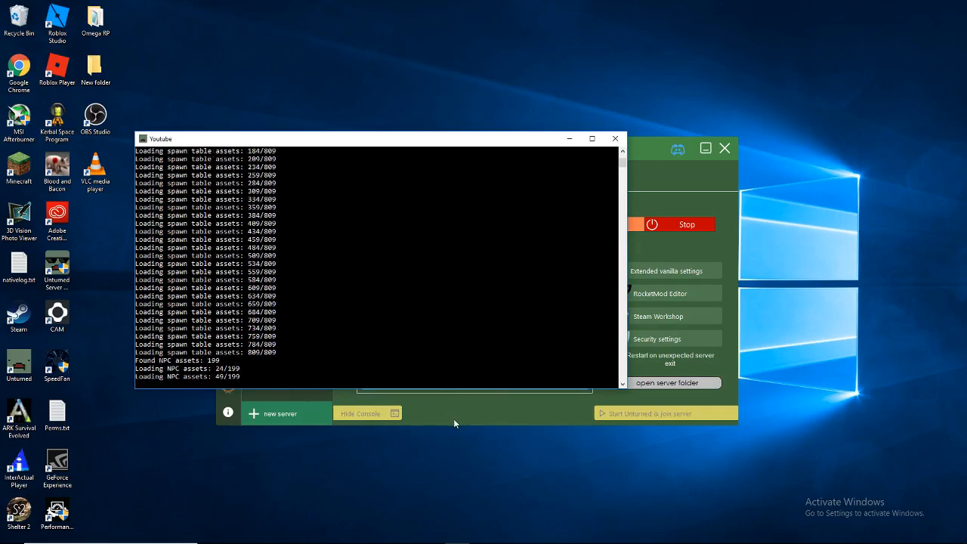
pyautogui.click(489, 420)
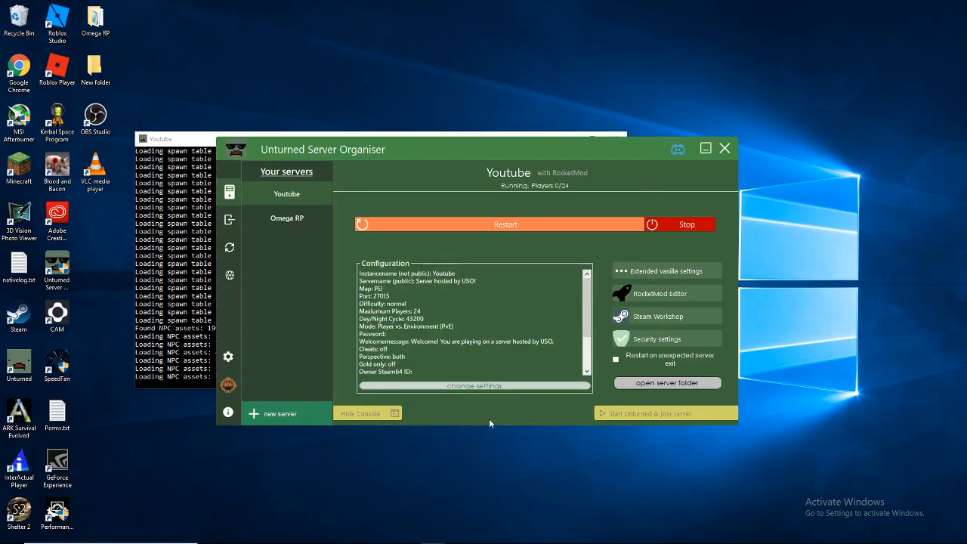
pyautogui.click(666, 383)
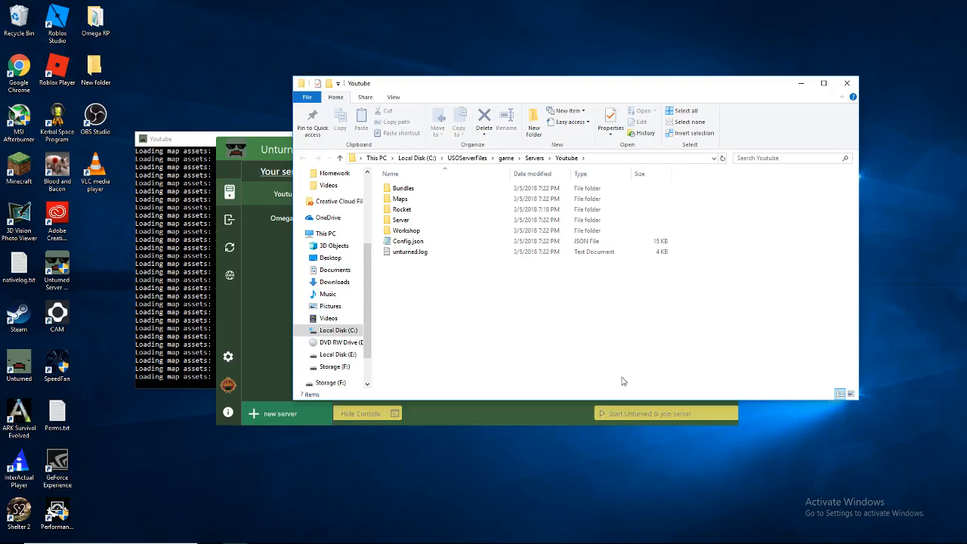
pyautogui.moveTo(456, 326); pyautogui.dragTo(446, 181)
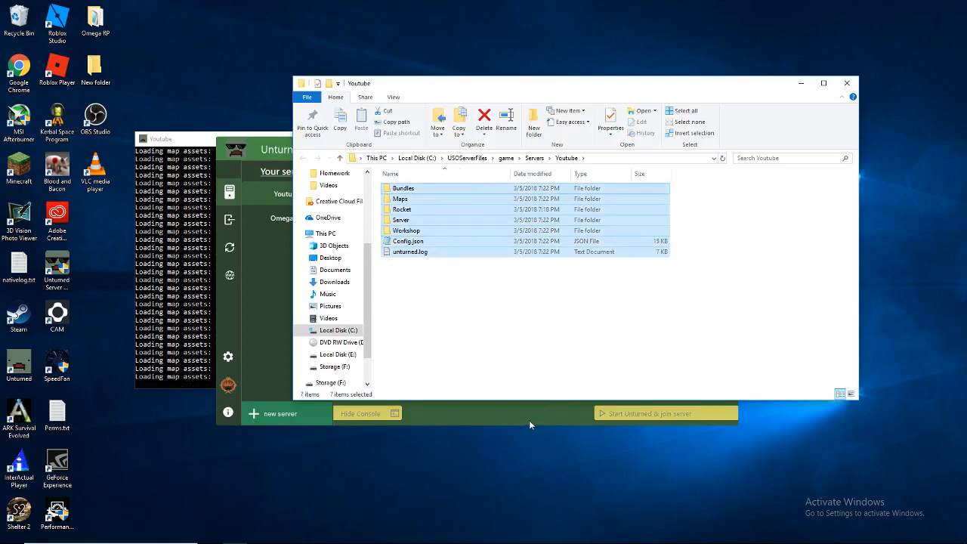
pyautogui.click(529, 420)
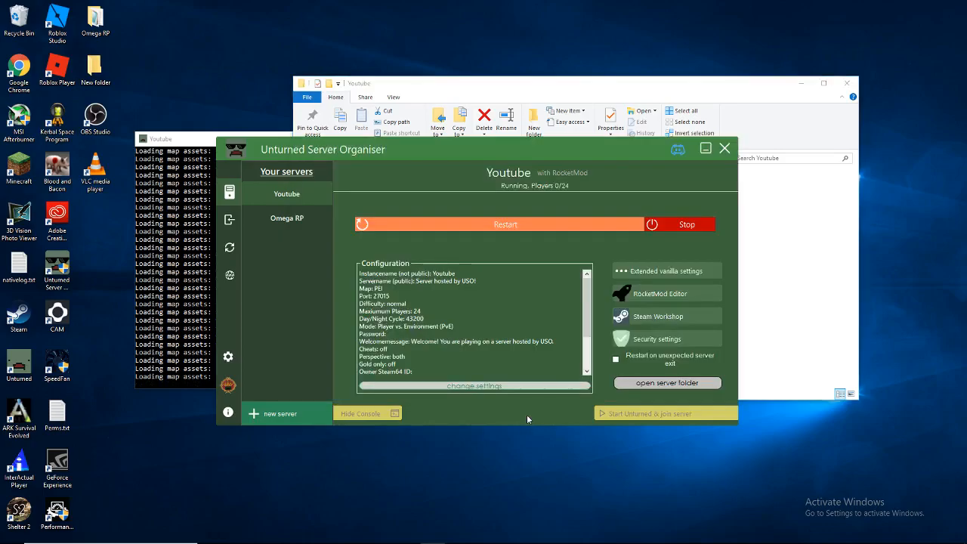
# - Shut down the server by running the shutdown command in its console
pyautogui.click(173, 151)
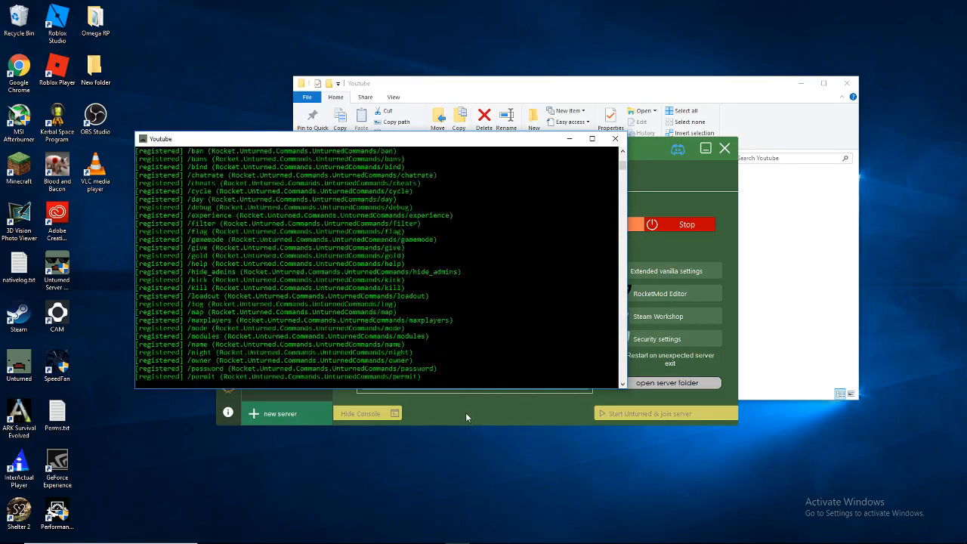
pyautogui.click(239, 382)
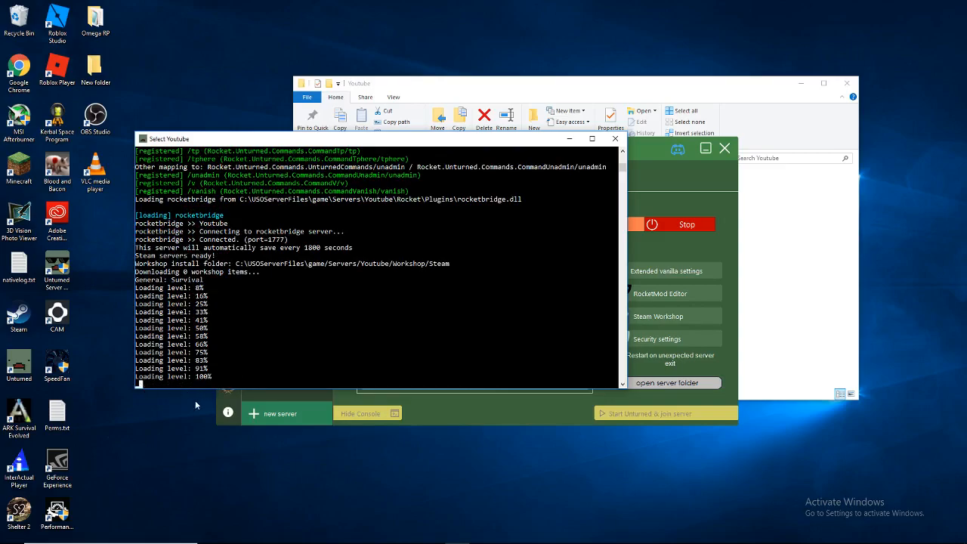
pyautogui.write('shutdownshut')
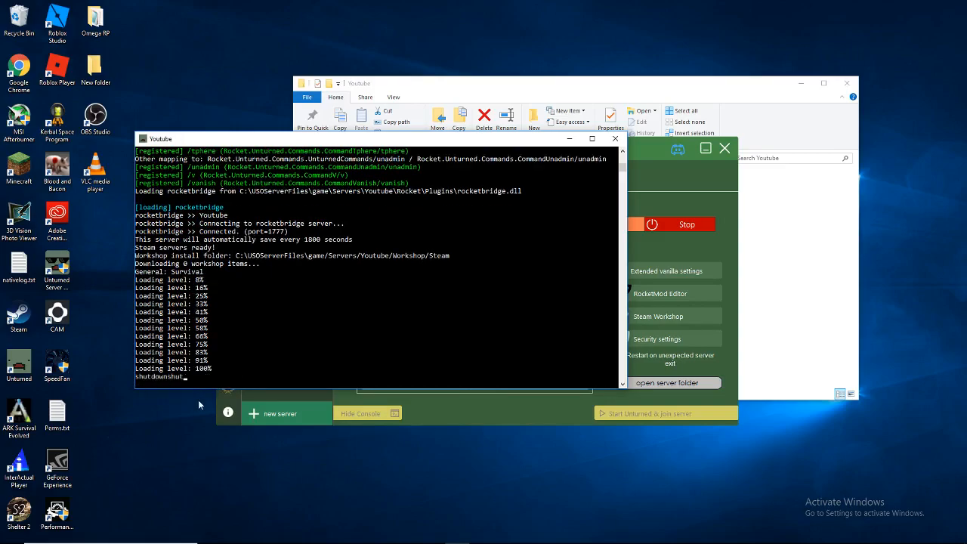
pyautogui.press('Return')
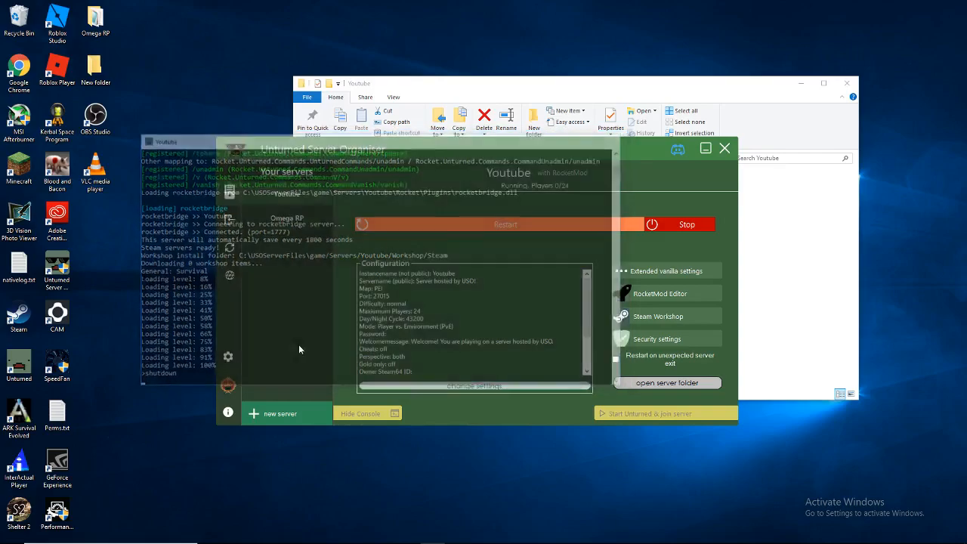
# - Open the extended vanilla settings and examine the Easy section's Items and Vehicles sub-sections
pyautogui.click(657, 272)
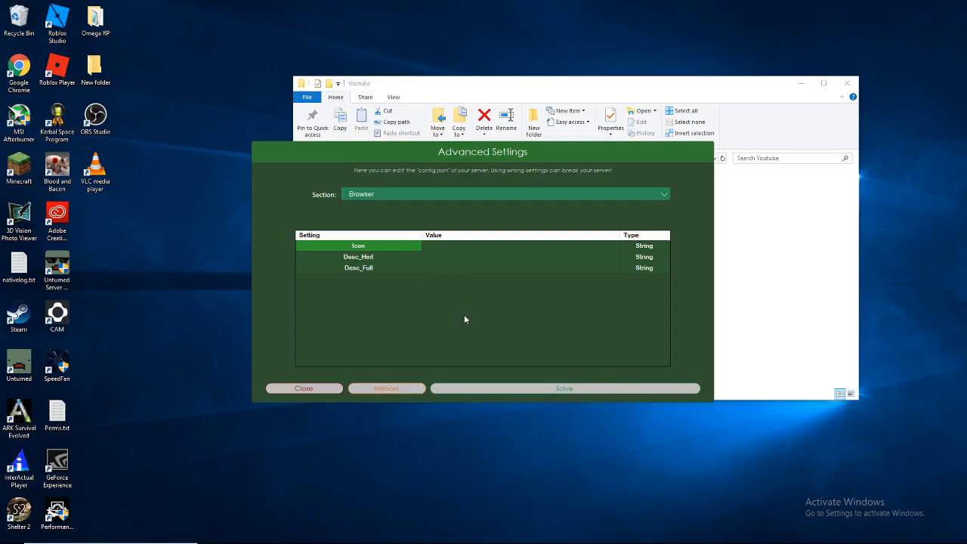
pyautogui.click(441, 195)
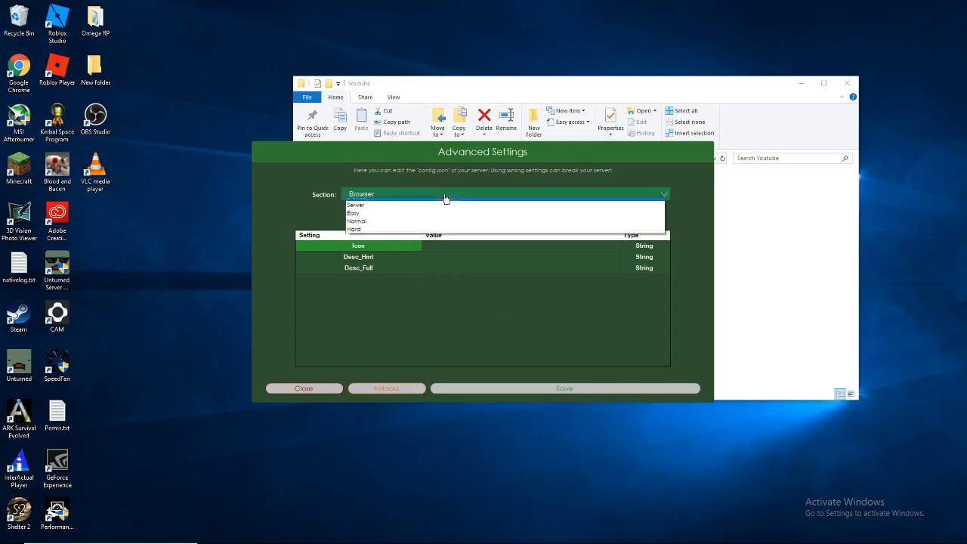
pyautogui.click(378, 219)
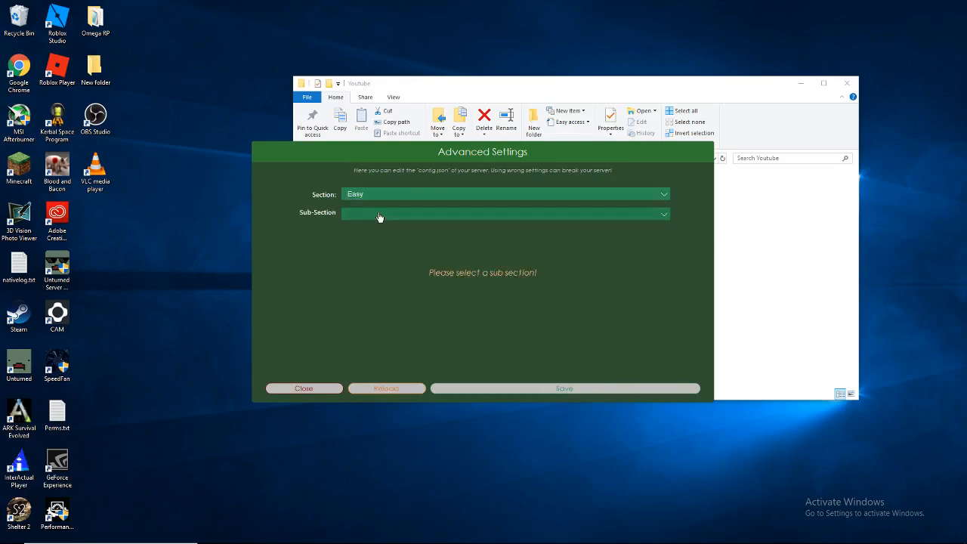
pyautogui.click(370, 214)
pyautogui.click(368, 226)
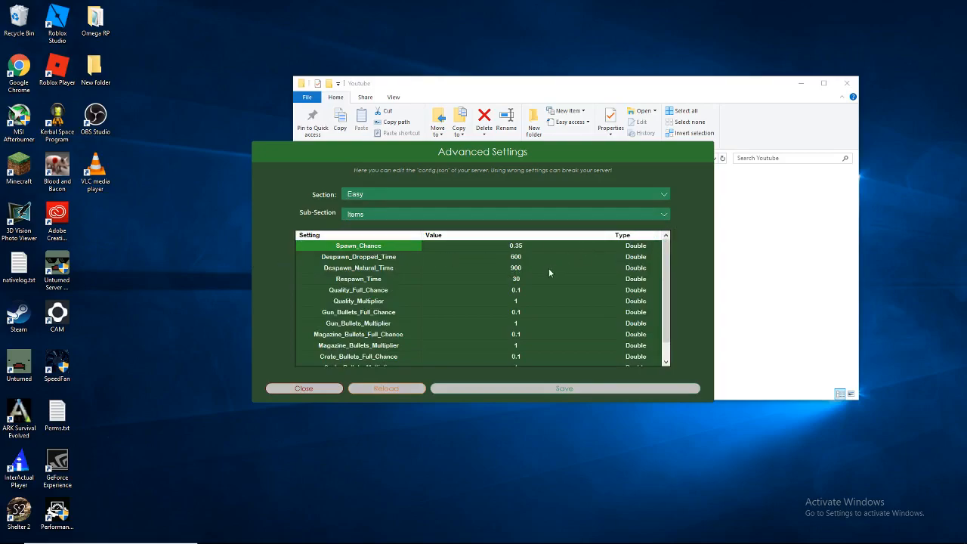
pyautogui.scroll(-1, 539, 272)
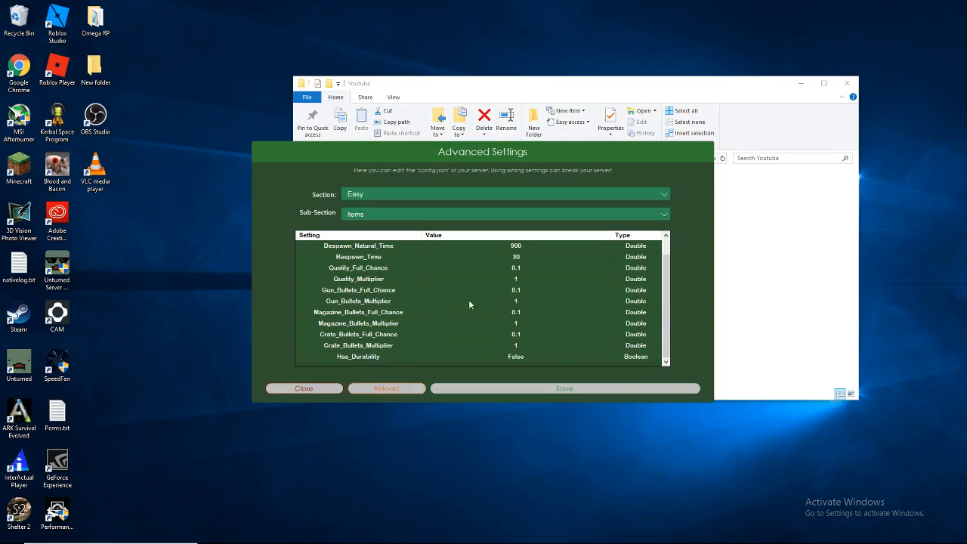
pyautogui.click(438, 213)
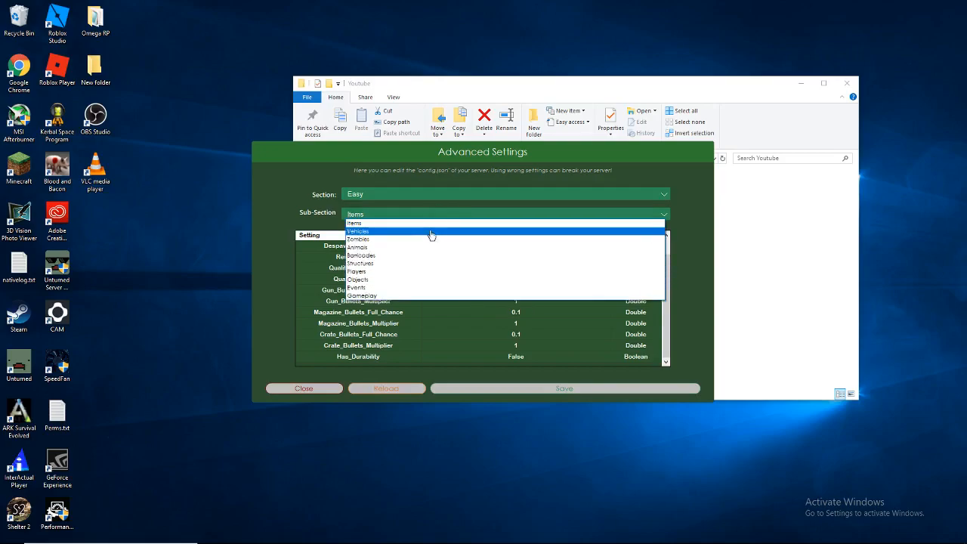
pyautogui.click(429, 234)
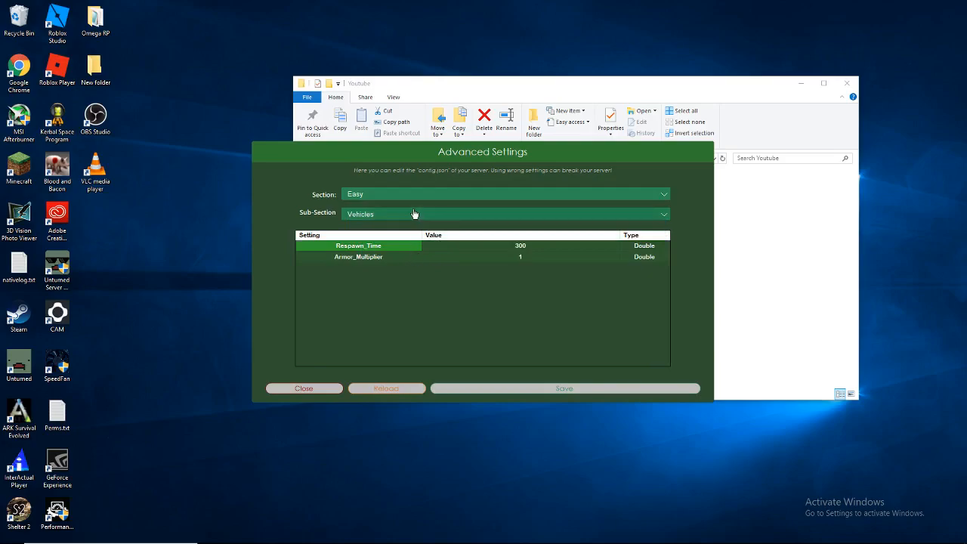
# - Set Sprinter_Chance to 100 in the Easy section's Zombies sub-section
pyautogui.click(414, 215)
pyautogui.click(398, 245)
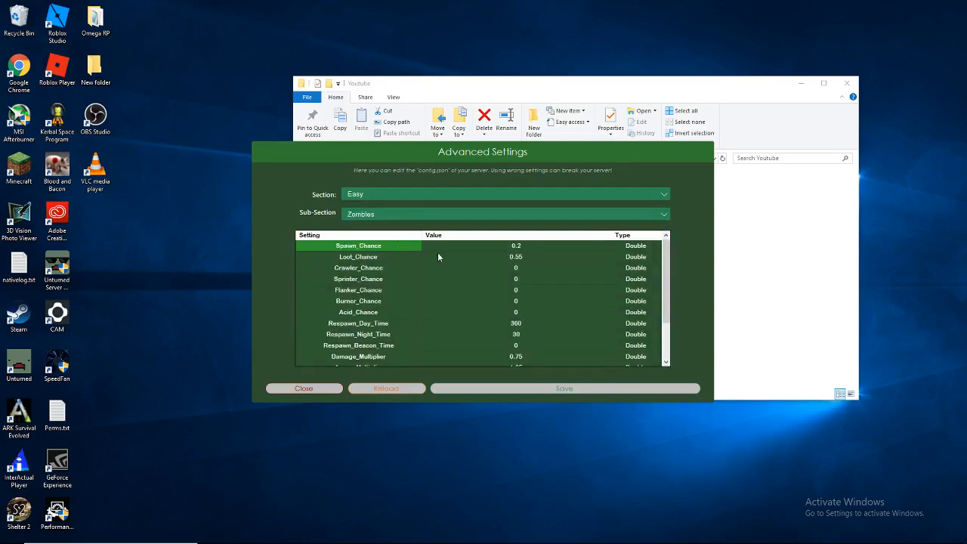
pyautogui.scroll(-3, 336, 300)
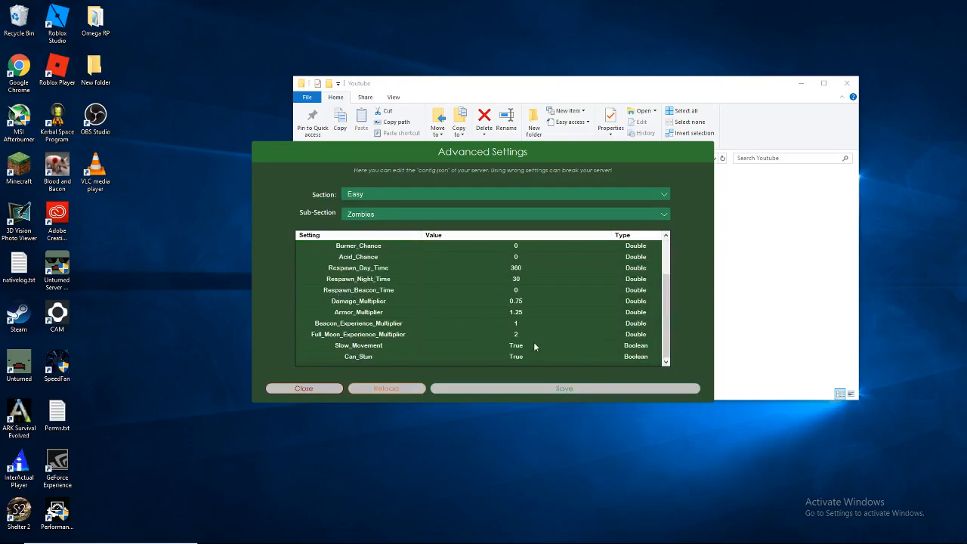
pyautogui.scroll(3, 414, 279)
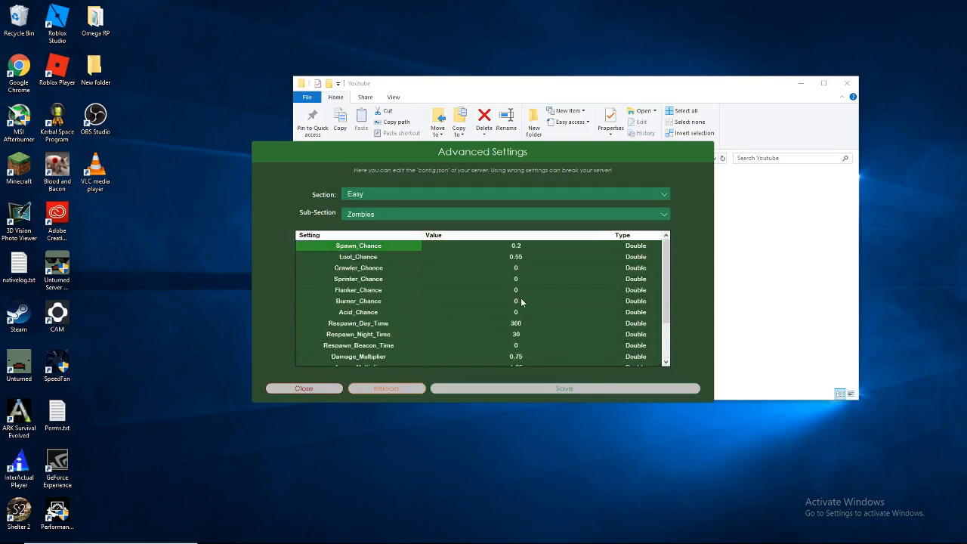
pyautogui.click(519, 279)
pyautogui.click(518, 279)
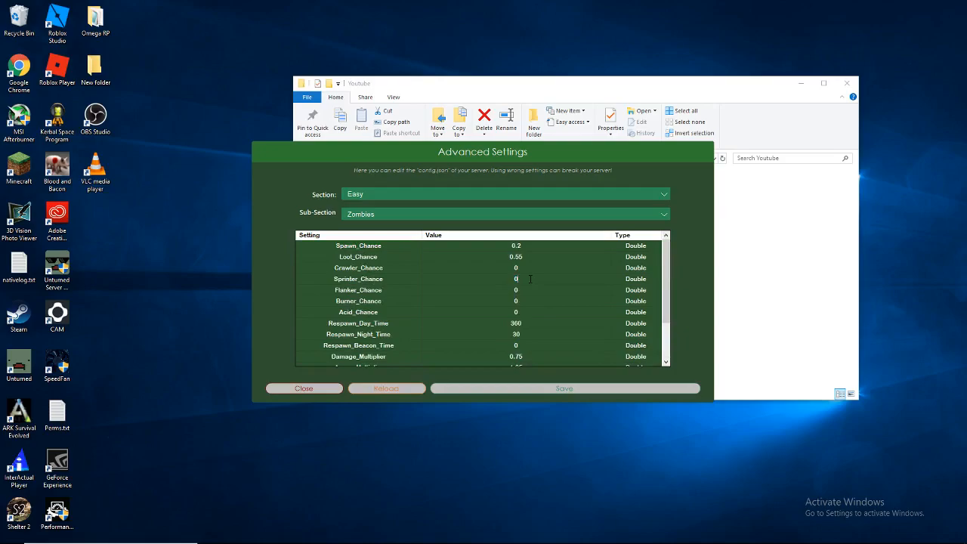
pyautogui.write('ljfase')
pyautogui.press('BackSpace')
pyautogui.press('BackSpace')
pyautogui.click(586, 298)
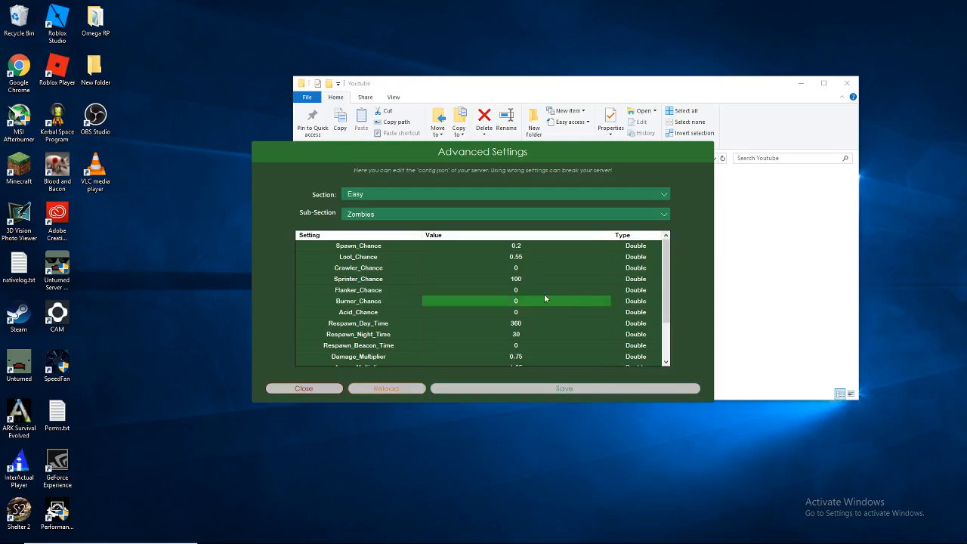
# - Try to save the Sprinter_Chance change, dismiss the premium notice, and close the advanced settings
pyautogui.click(518, 279)
pyautogui.click(586, 387)
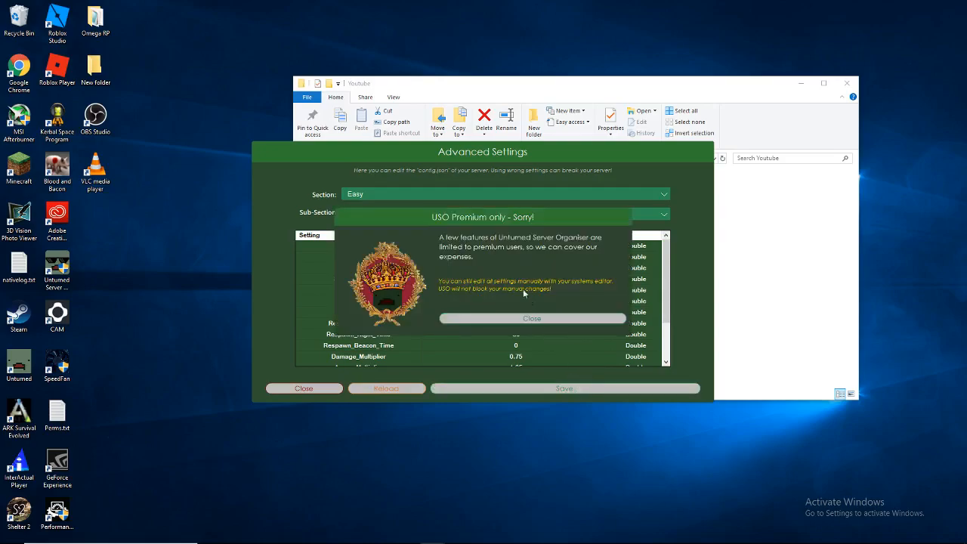
pyautogui.moveTo(437, 220); pyautogui.dragTo(302, 224)
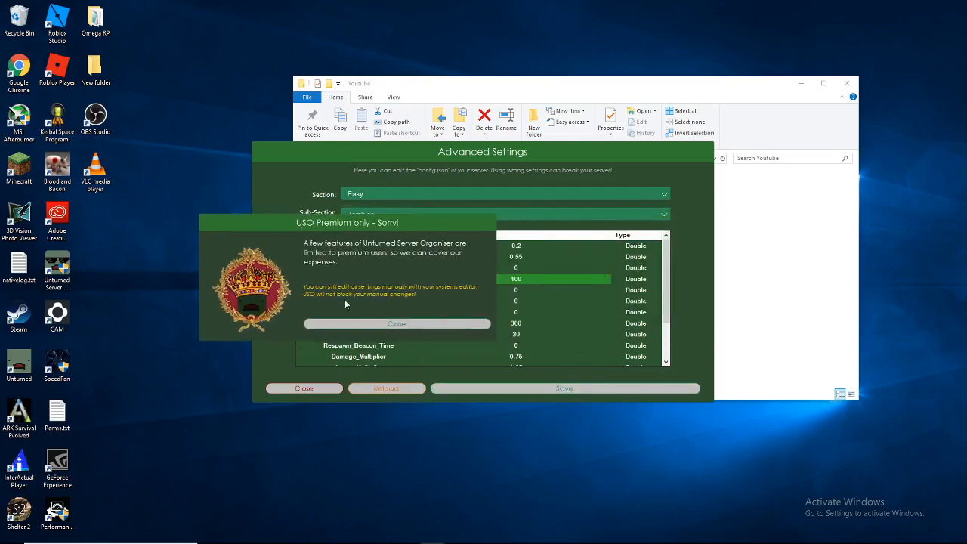
pyautogui.click(388, 326)
pyautogui.click(317, 389)
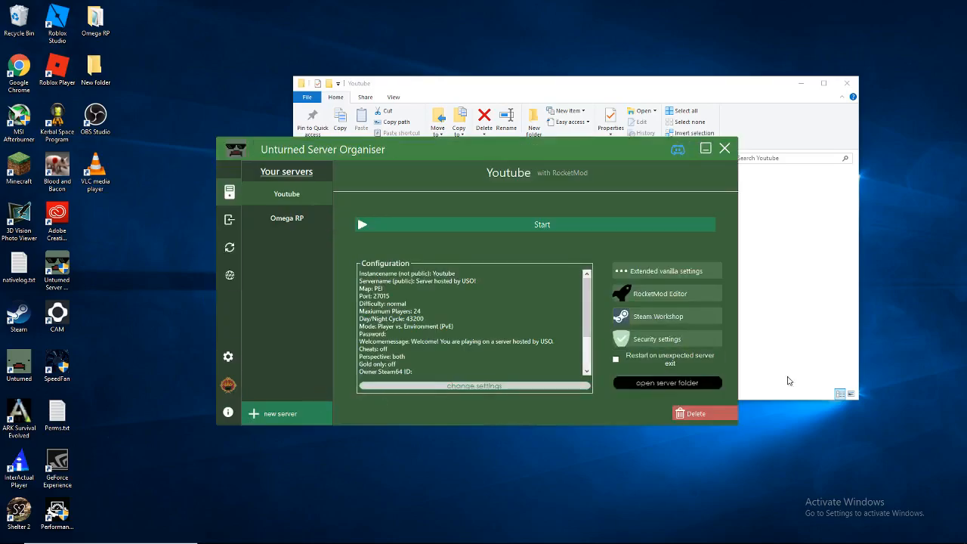
# - View the Youtube server folder, and reopen the extended vanilla settings to look through the sections from Browser to Easy
pyautogui.click(778, 344)
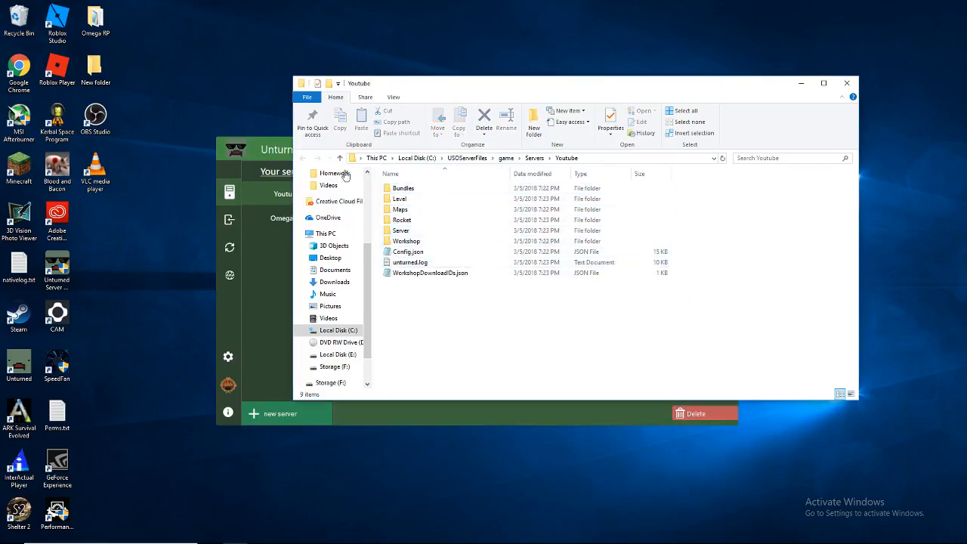
pyautogui.moveTo(462, 367); pyautogui.dragTo(461, 195)
pyautogui.click(446, 334)
pyautogui.click(257, 318)
pyautogui.click(629, 269)
pyautogui.click(391, 257)
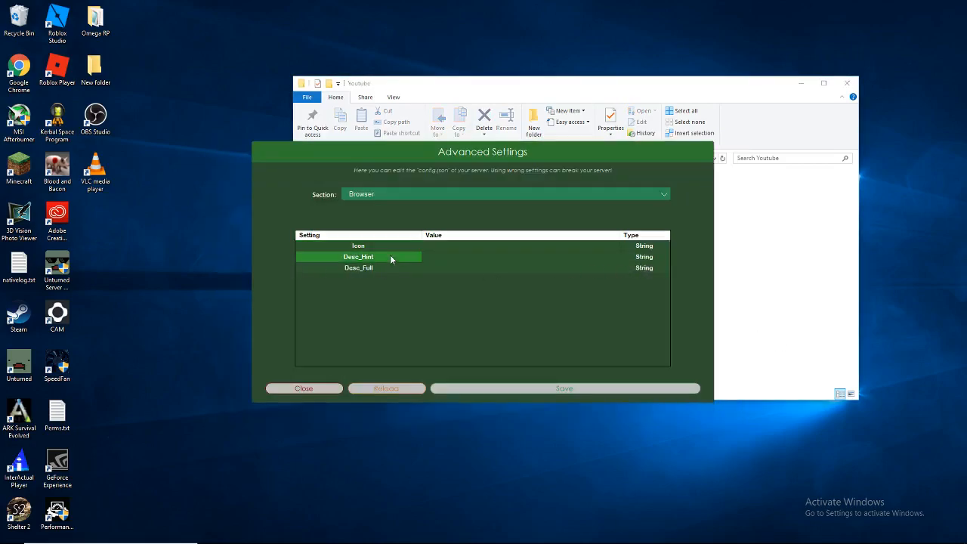
pyautogui.click(413, 193)
pyautogui.click(396, 211)
pyautogui.click(408, 194)
pyautogui.click(397, 222)
# - Open Config.json from the Youtube server folder and examine the Easy section's item, vehicle, zombie and animal settings
pyautogui.click(749, 236)
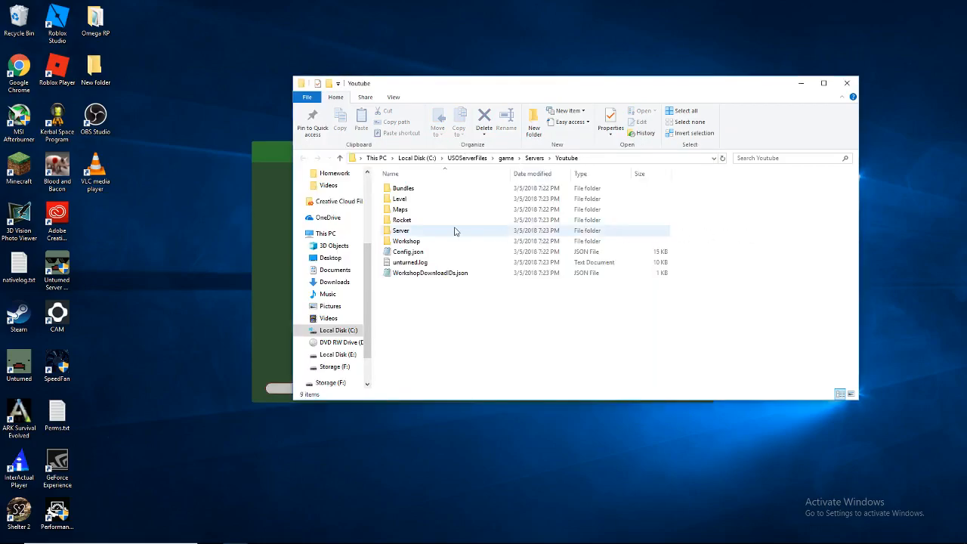
pyautogui.doubleClick(423, 251)
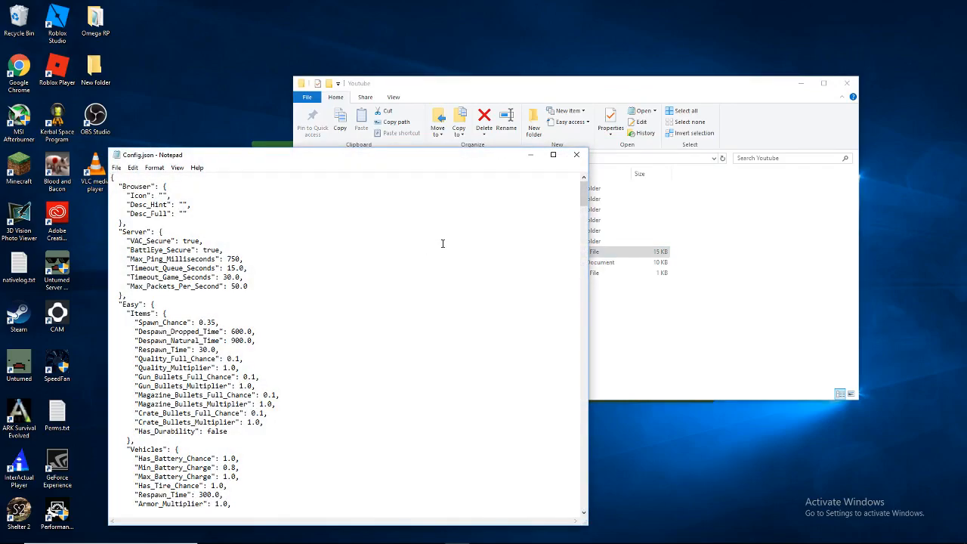
pyautogui.click(695, 339)
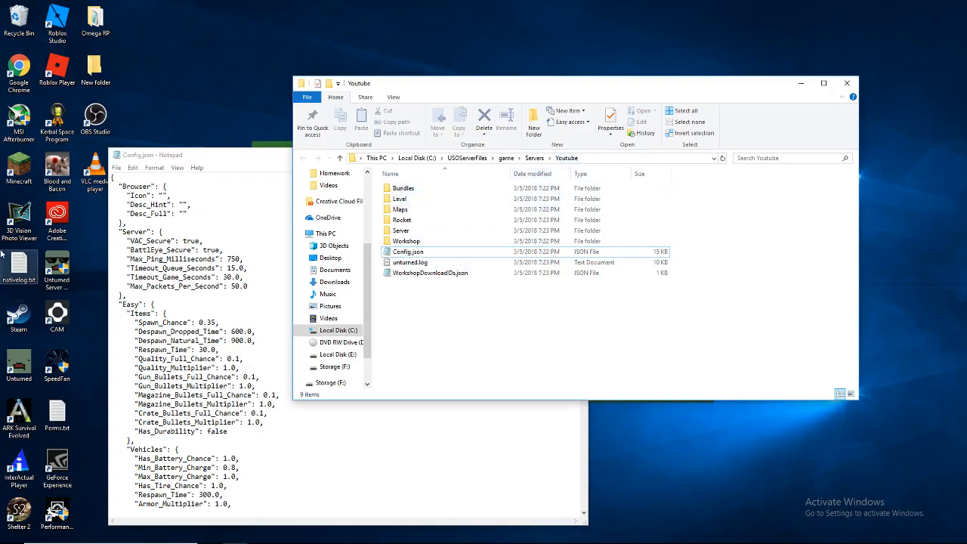
pyautogui.click(198, 226)
pyautogui.scroll(-6, 302, 395)
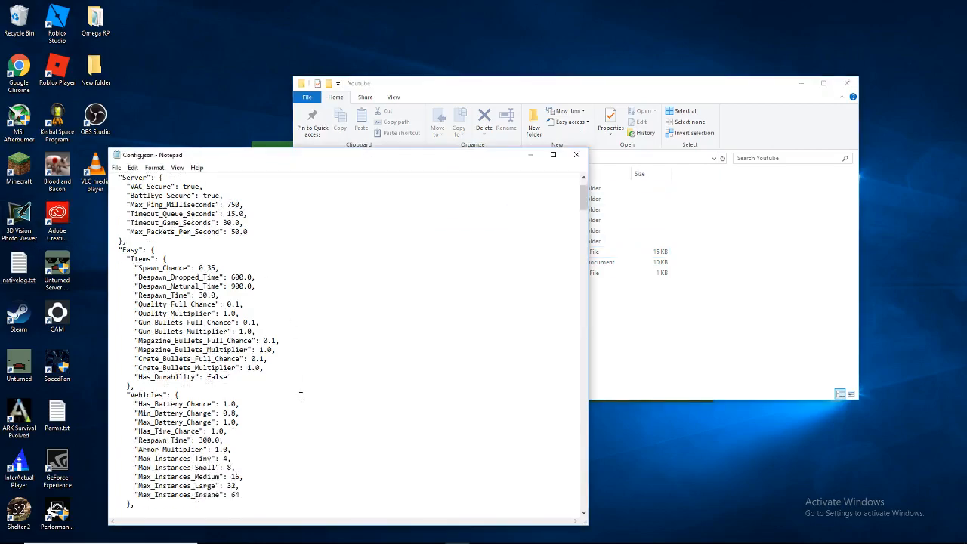
pyautogui.click(240, 386)
pyautogui.hotkey('shift', 'Home')
pyautogui.scroll(-3, 277, 404)
pyautogui.click(276, 403)
pyautogui.scroll(-6, 260, 403)
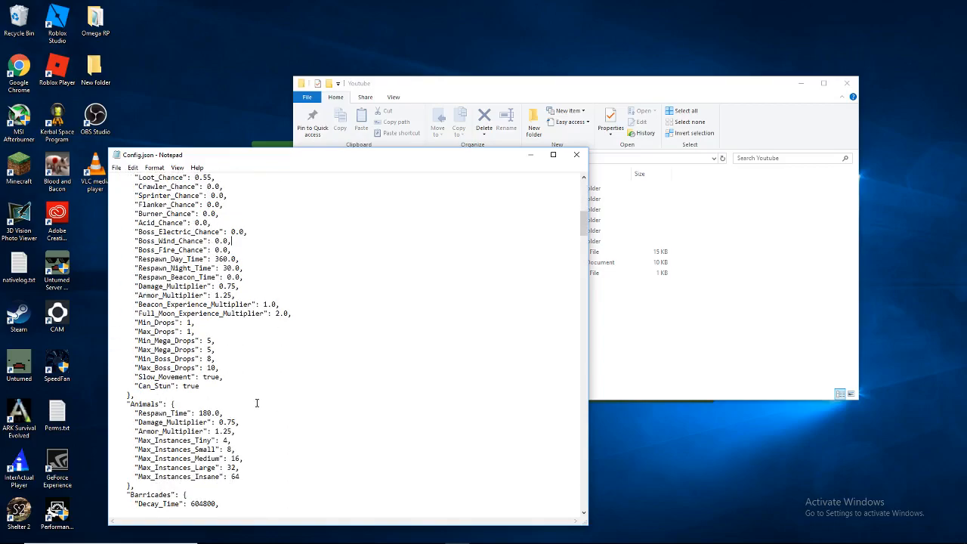
pyautogui.scroll(-12, 256, 403)
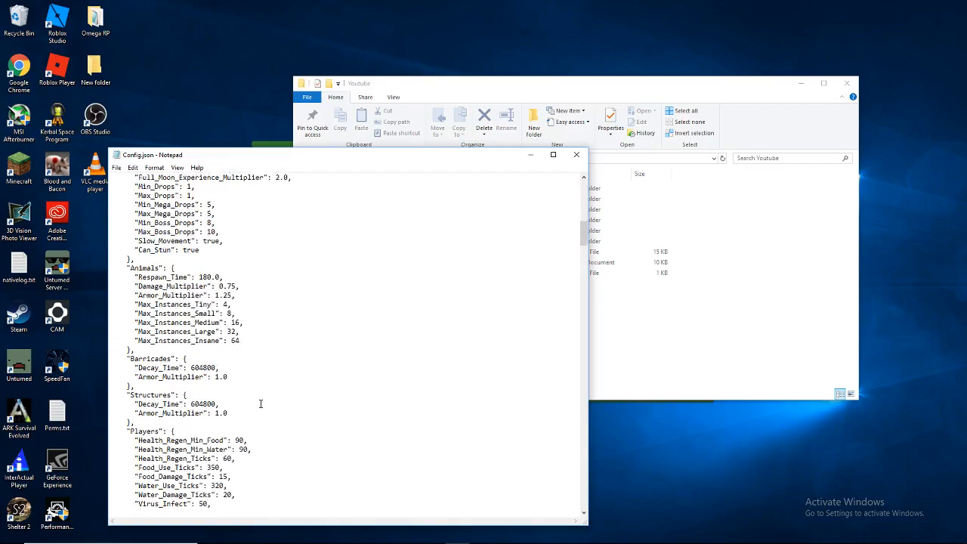
# - Close the Config.json file and the advanced settings to return to the Youtube server's overview
pyautogui.click(573, 159)
pyautogui.click(268, 192)
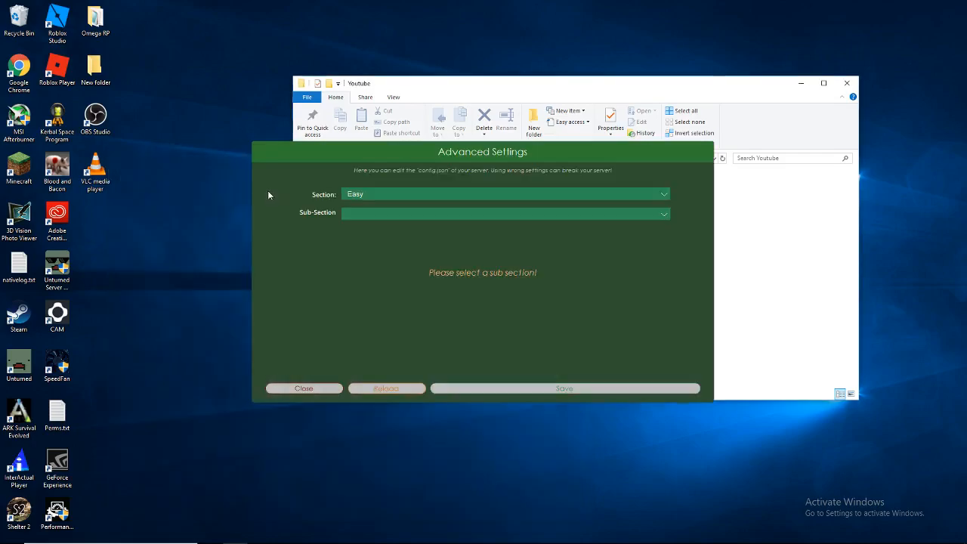
pyautogui.click(323, 389)
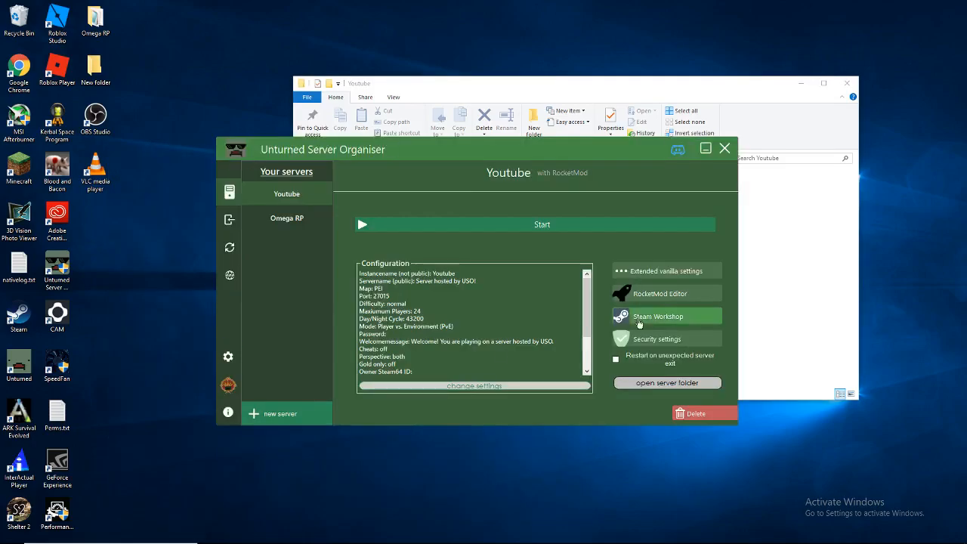
# - Open the RocketMod Editor, view its general settings, and start installing a plugin from the web
pyautogui.click(666, 302)
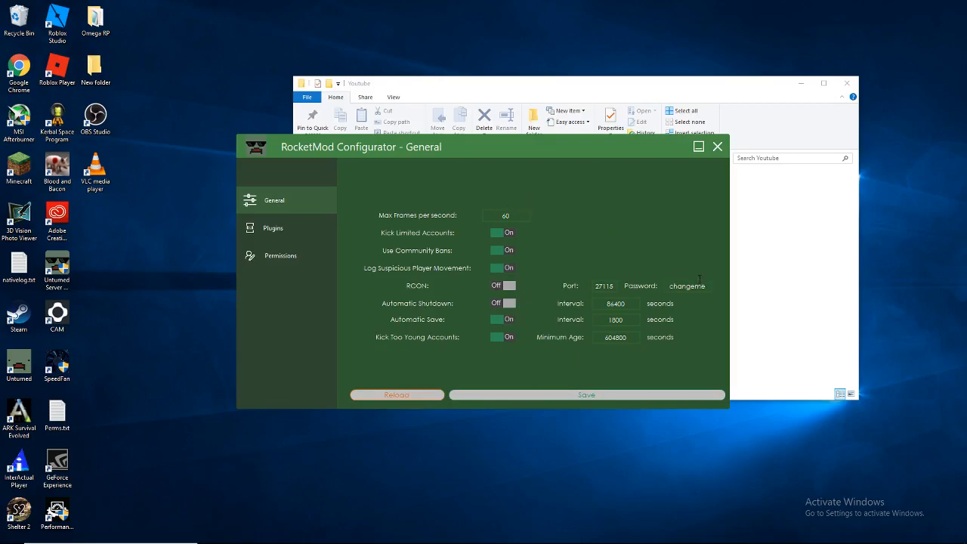
pyautogui.click(281, 228)
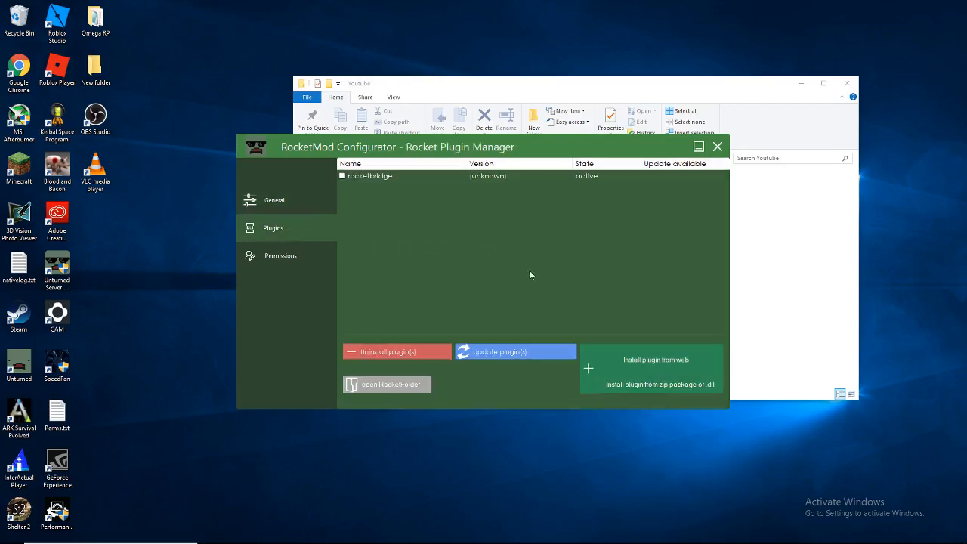
pyautogui.click(677, 367)
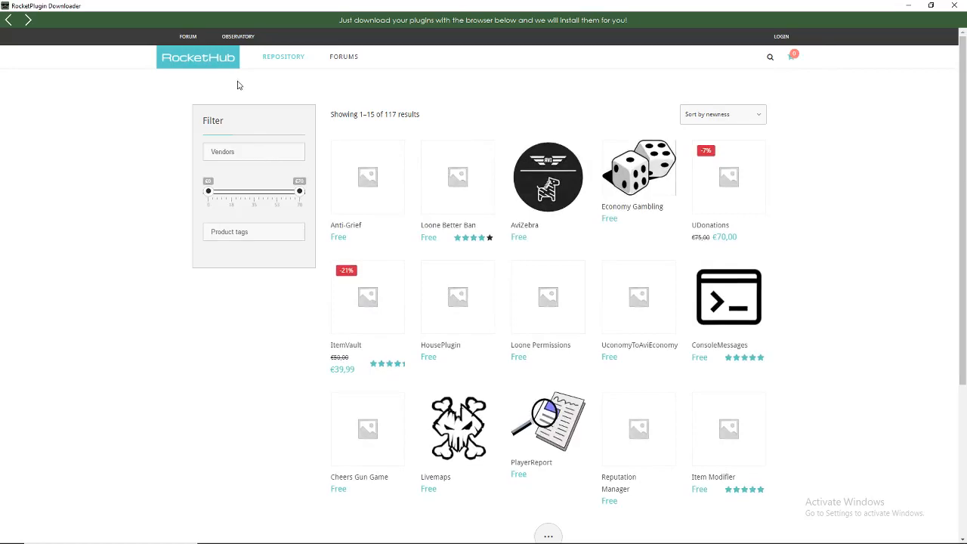
# - Browse the RocketHub plugin repository and search it for the uEssentials plugin with the keyword uessentia
pyautogui.click(908, 5)
pyautogui.hotkey('alt', 'Tab')
pyautogui.scroll(-3, 906, 242)
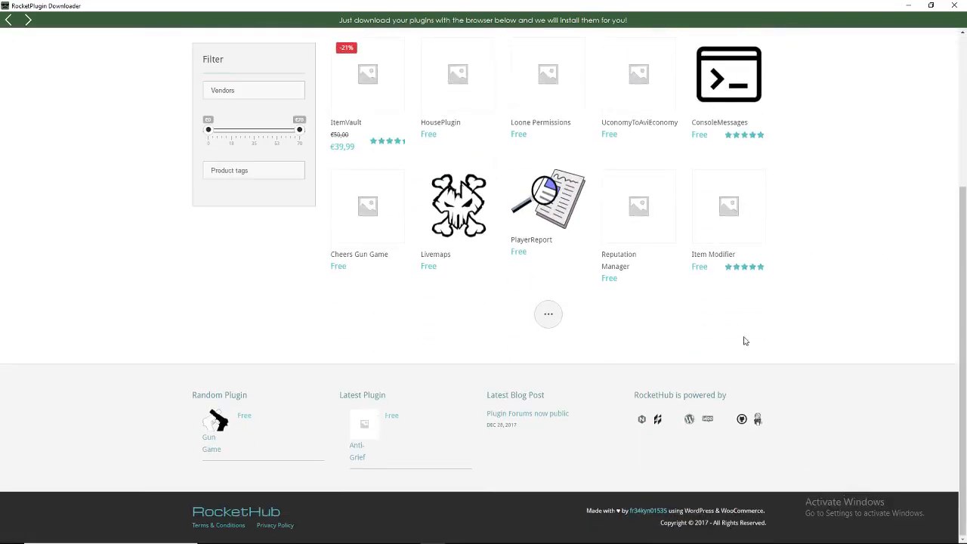
pyautogui.scroll(3, 755, 330)
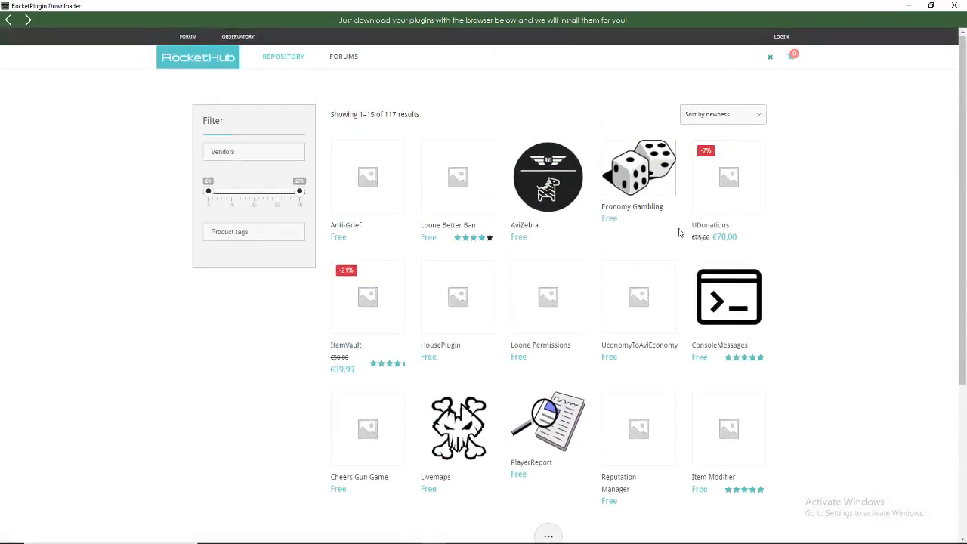
pyautogui.write('uessentiasl')
pyautogui.press('Return')
pyautogui.click(772, 58)
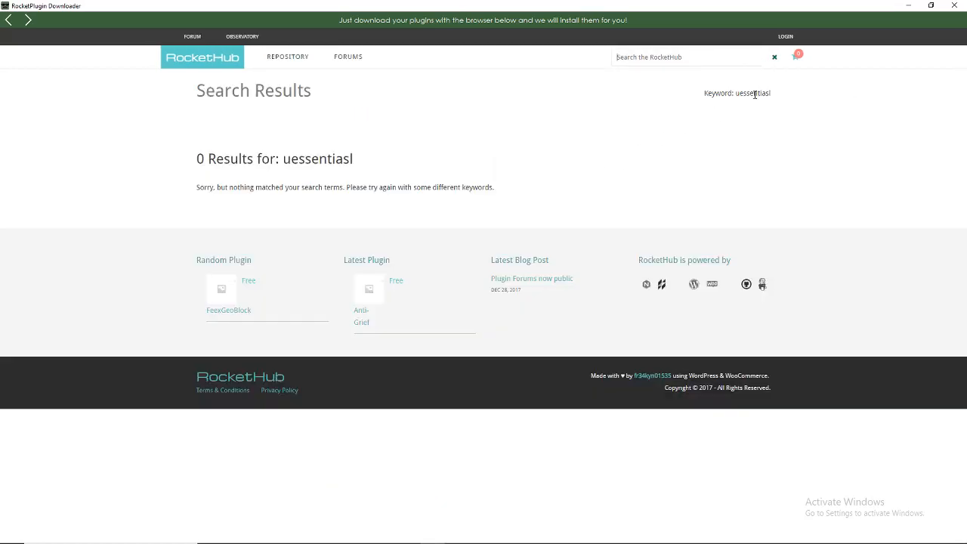
pyautogui.write('uessentia')
pyautogui.press('Return')
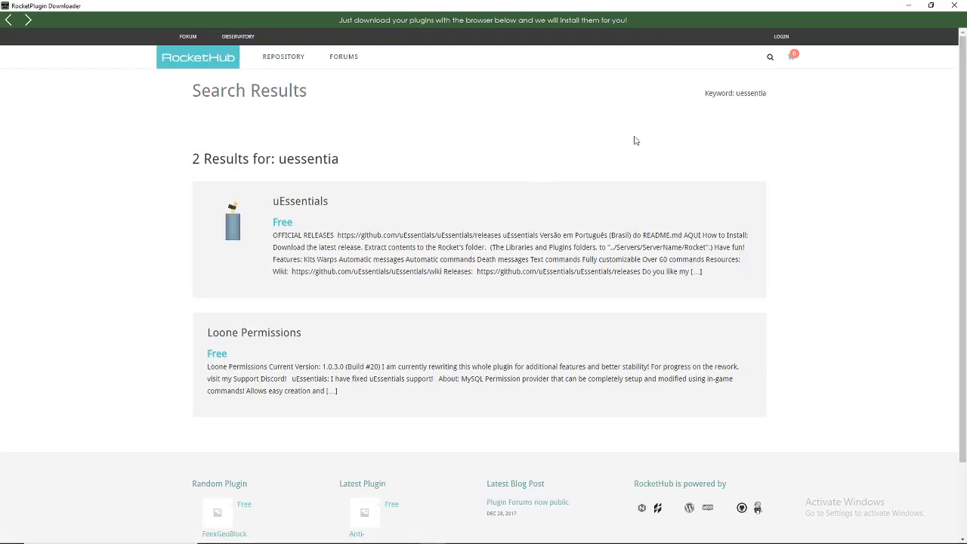
# - Open the uEssentials plugin page and follow its official releases link to examine the available downloads
pyautogui.click(299, 202)
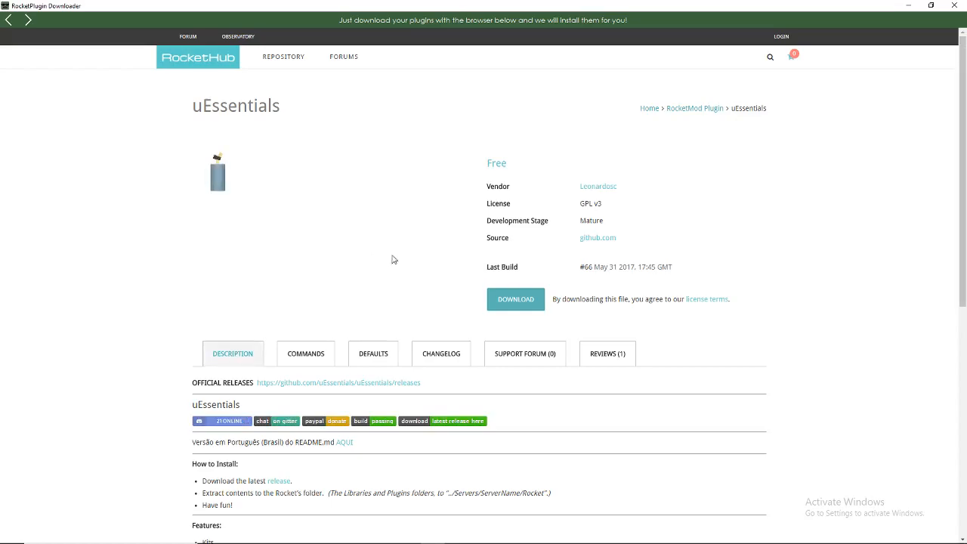
pyautogui.scroll(-3, 389, 259)
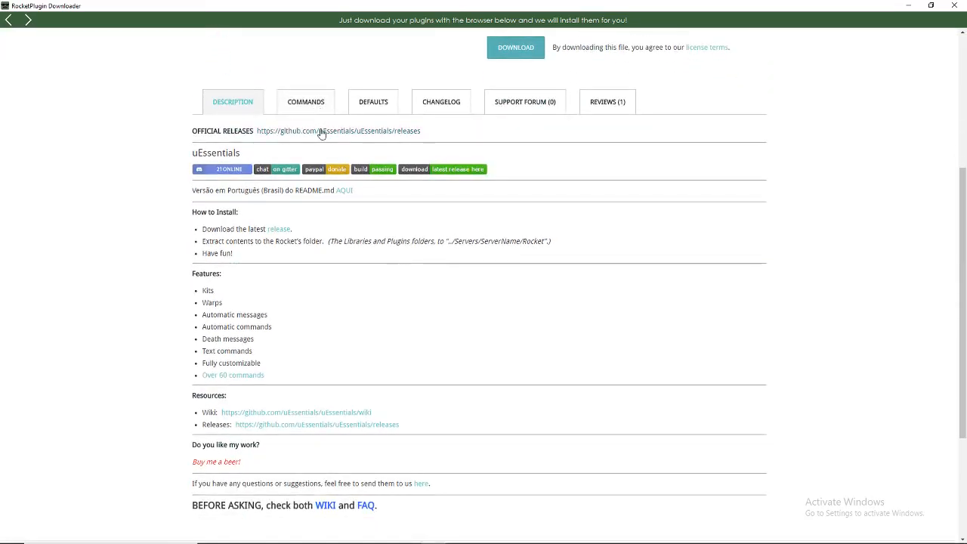
pyautogui.click(325, 132)
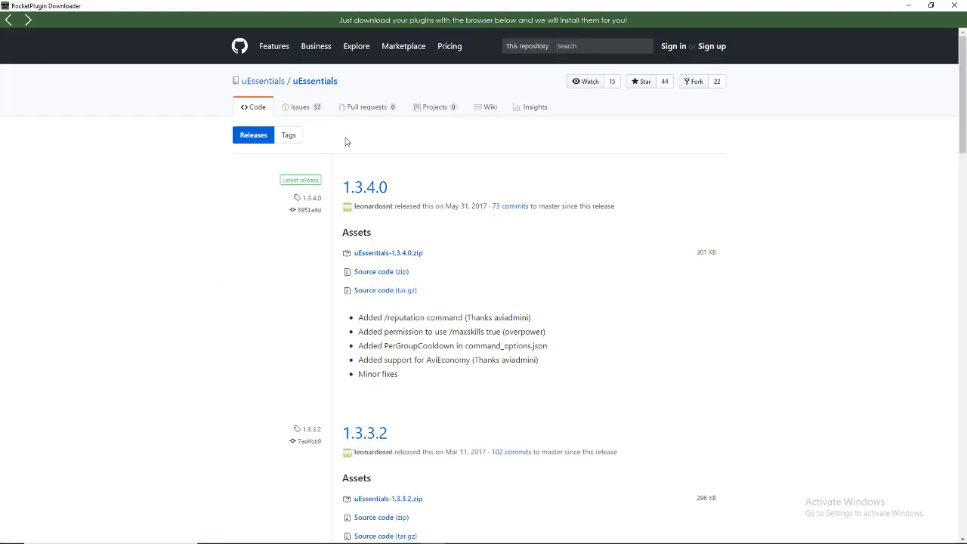
pyautogui.scroll(-4, 373, 224)
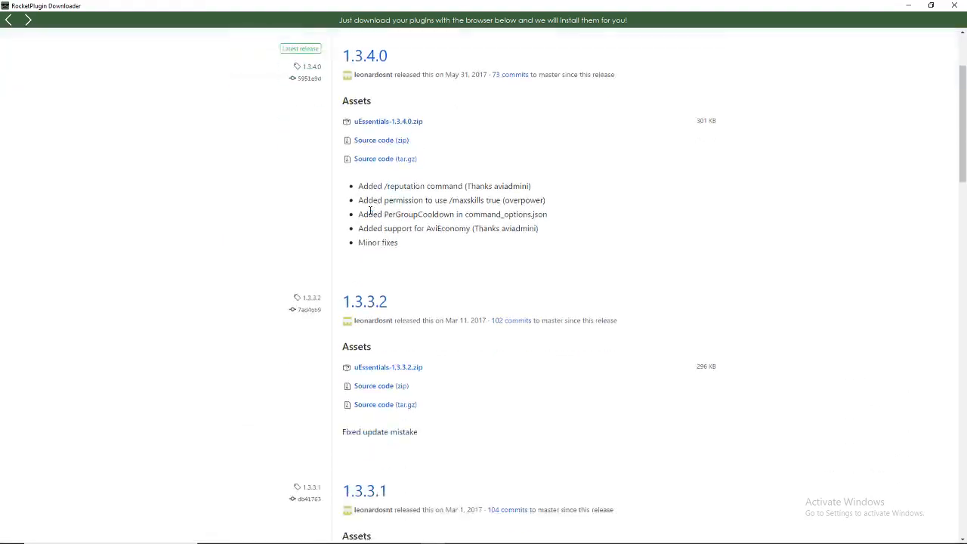
pyautogui.scroll(4, 373, 224)
pyautogui.scroll(1, 405, 258)
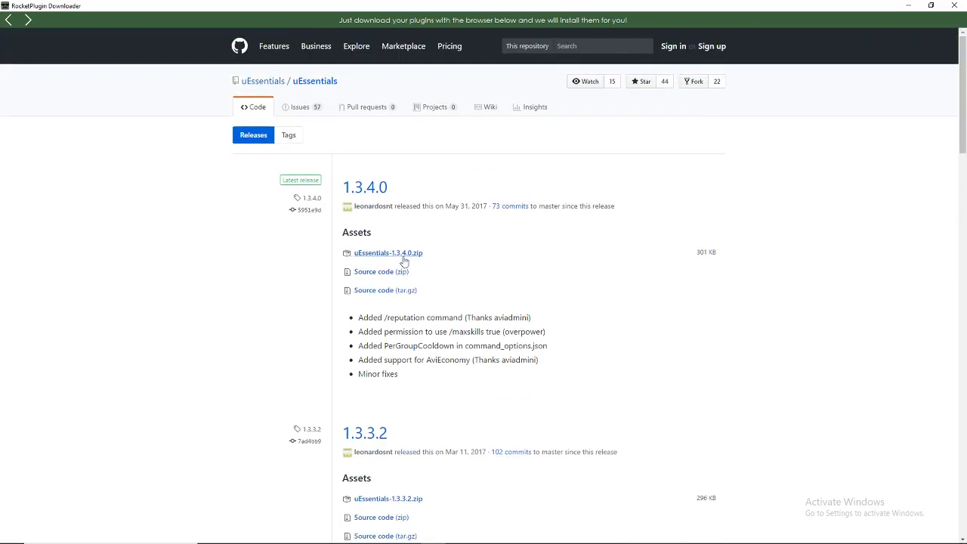
# - Return to the uEssentials plugin page and try to open its list of over 60 commands
pyautogui.click(9, 20)
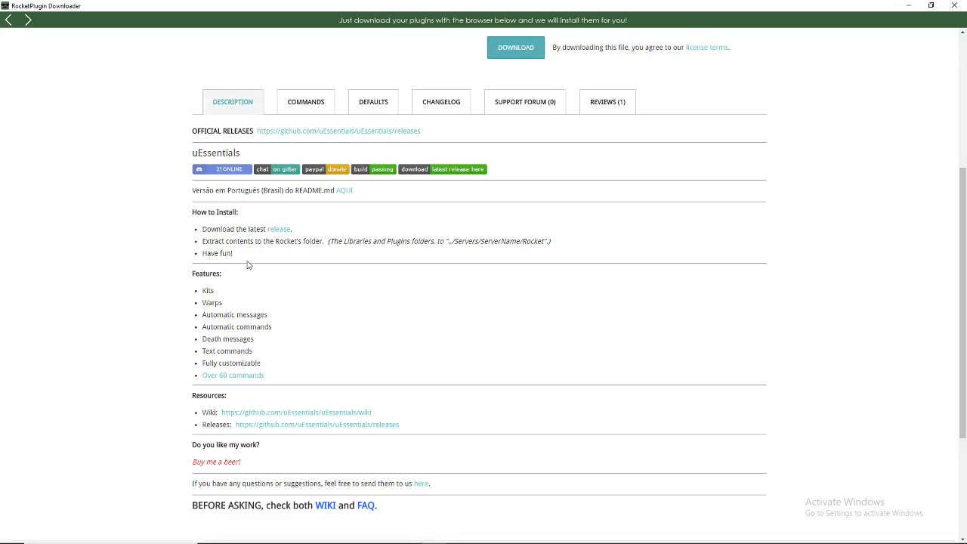
pyautogui.click(240, 378)
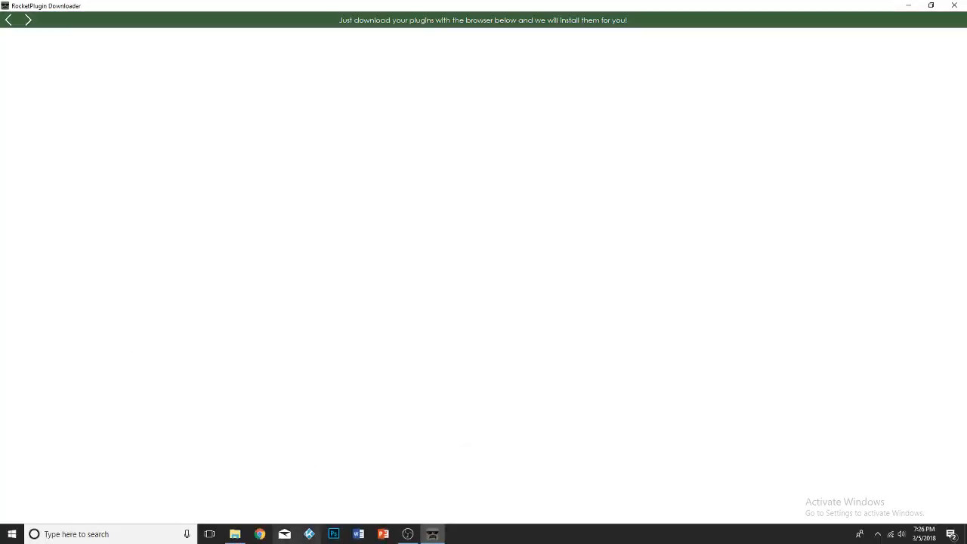
pyautogui.moveTo(432, 533)
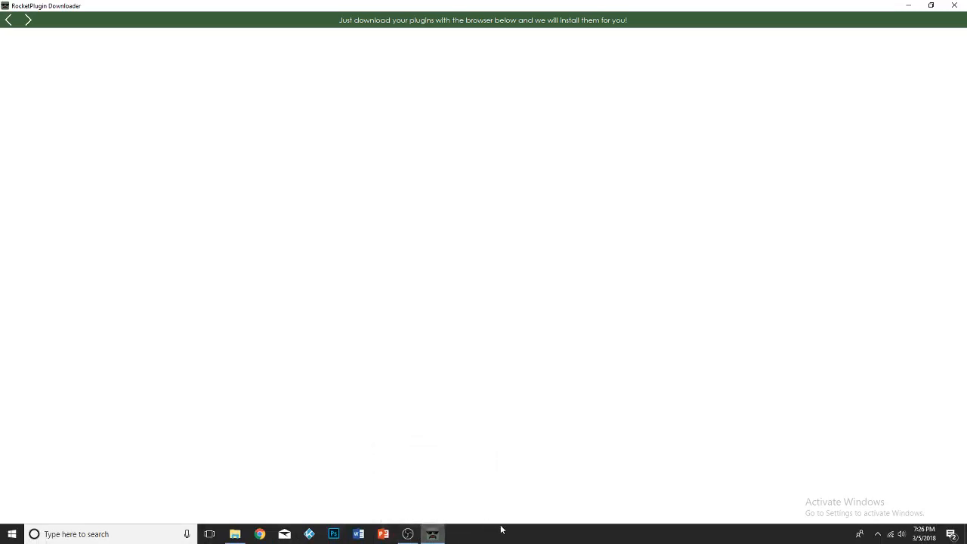
pyautogui.click(8, 20)
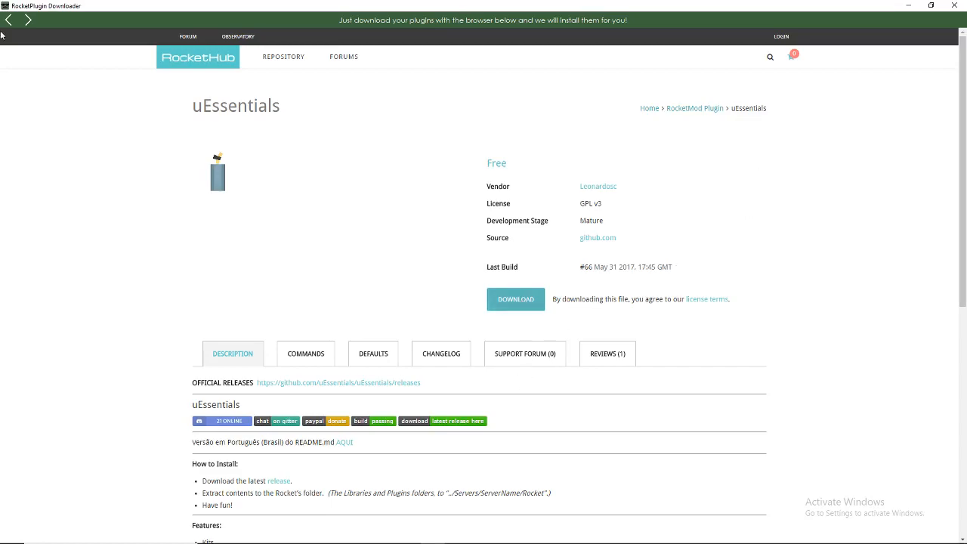
# - Switch to Chrome, open the uEssentials wiki's Command Reference page, and look through the command quick links
pyautogui.moveTo(206, 535)
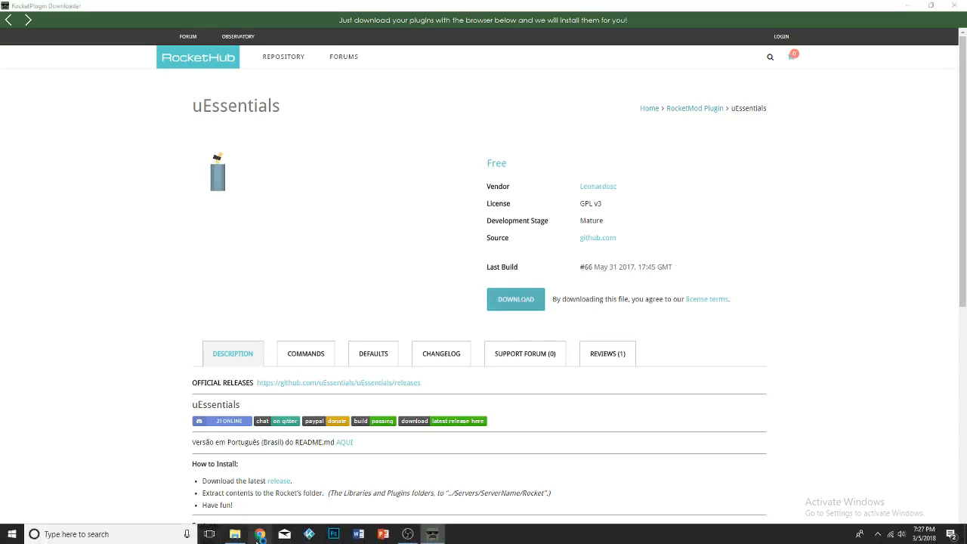
pyautogui.click(259, 534)
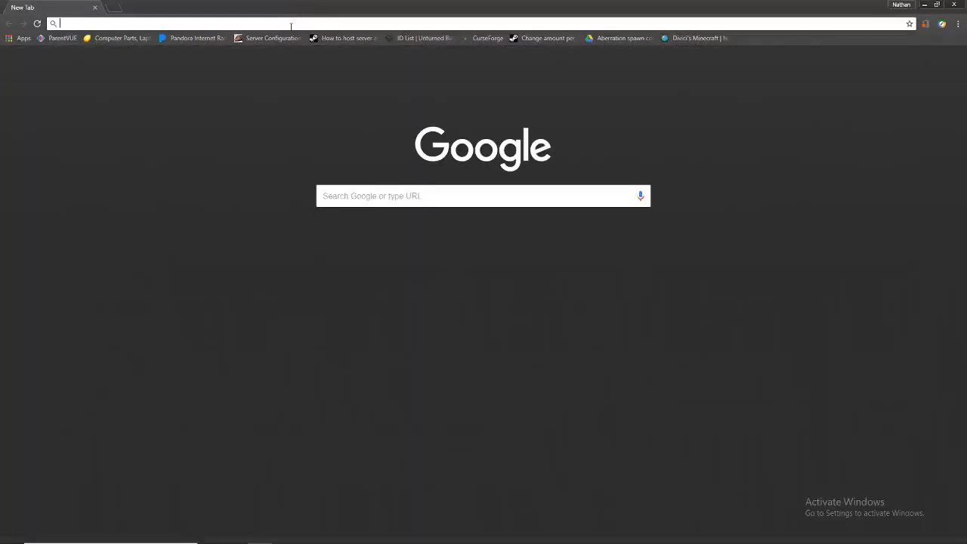
pyautogui.write('ue')
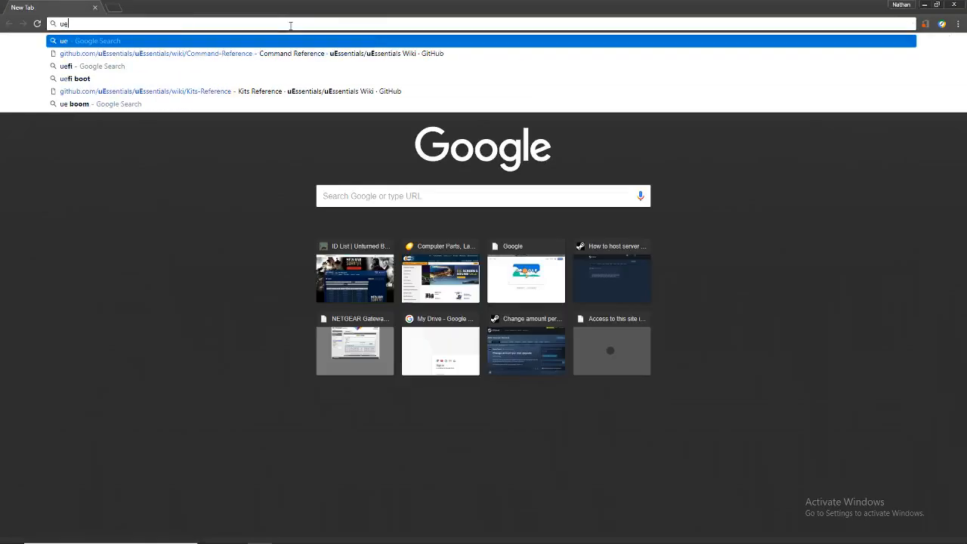
pyautogui.click(313, 53)
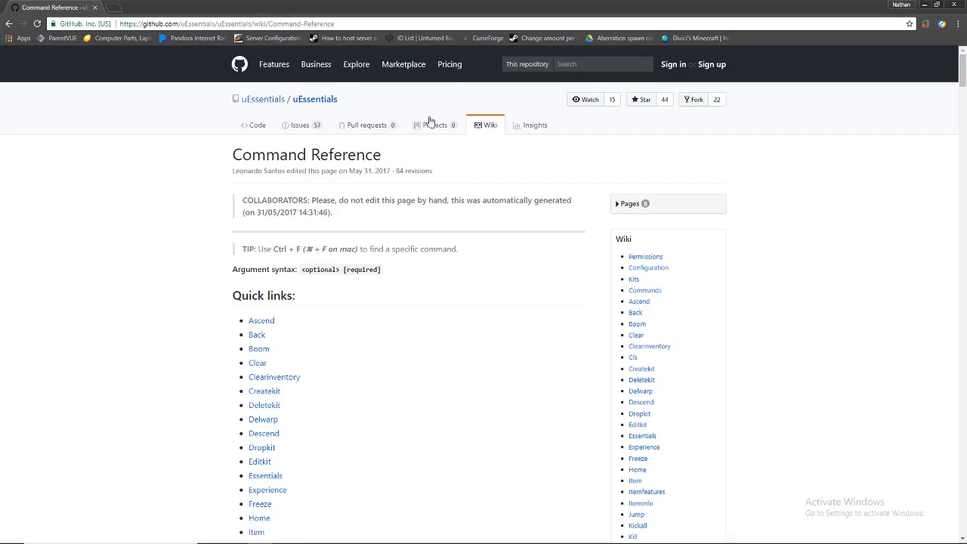
pyautogui.scroll(-2, 198, 157)
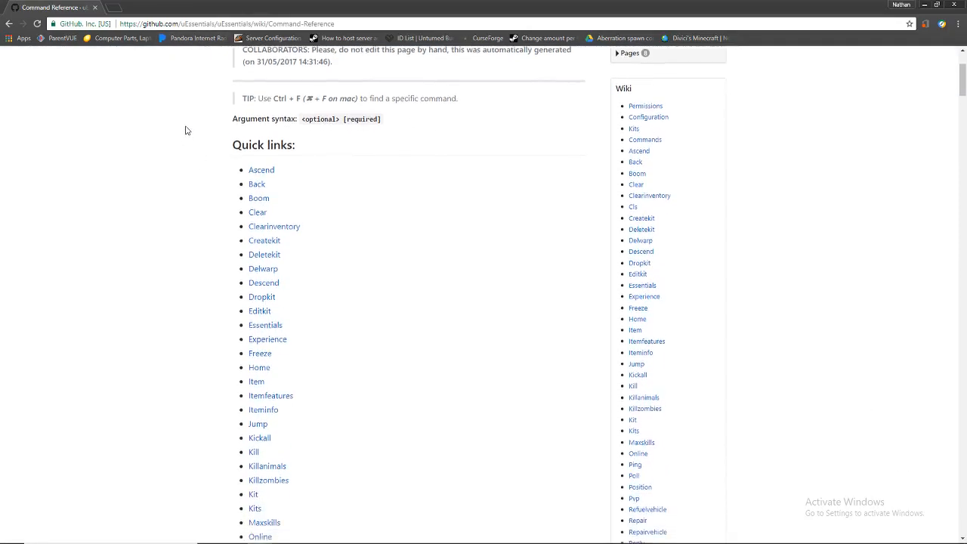
pyautogui.moveTo(292, 166); pyautogui.dragTo(268, 186)
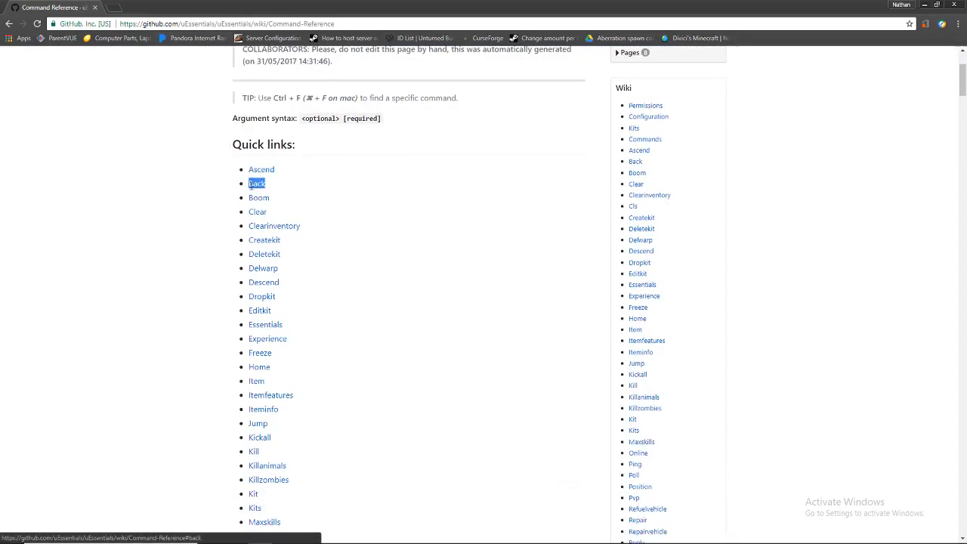
# - Look through the command quick links and examine the ascend entry's description, alias and permission
pyautogui.doubleClick(271, 211)
pyautogui.moveTo(249, 254); pyautogui.dragTo(277, 255)
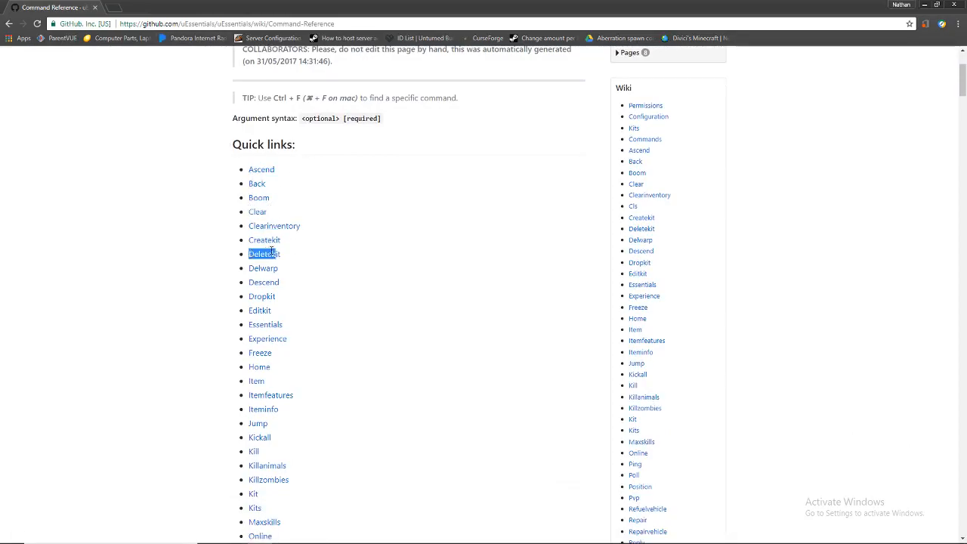
pyautogui.scroll(-3, 404, 302)
pyautogui.scroll(-1, 312, 427)
pyautogui.scroll(-4, 309, 447)
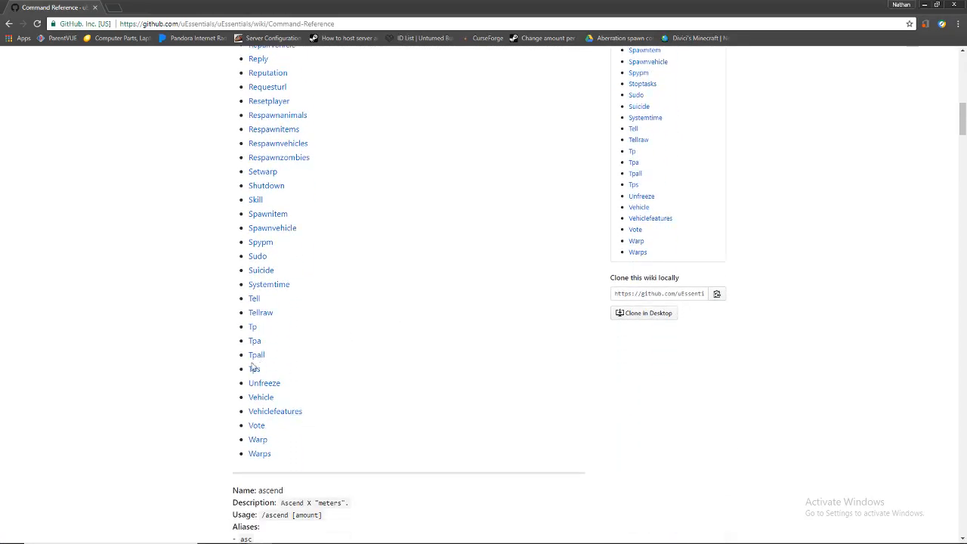
pyautogui.scroll(-2, 285, 317)
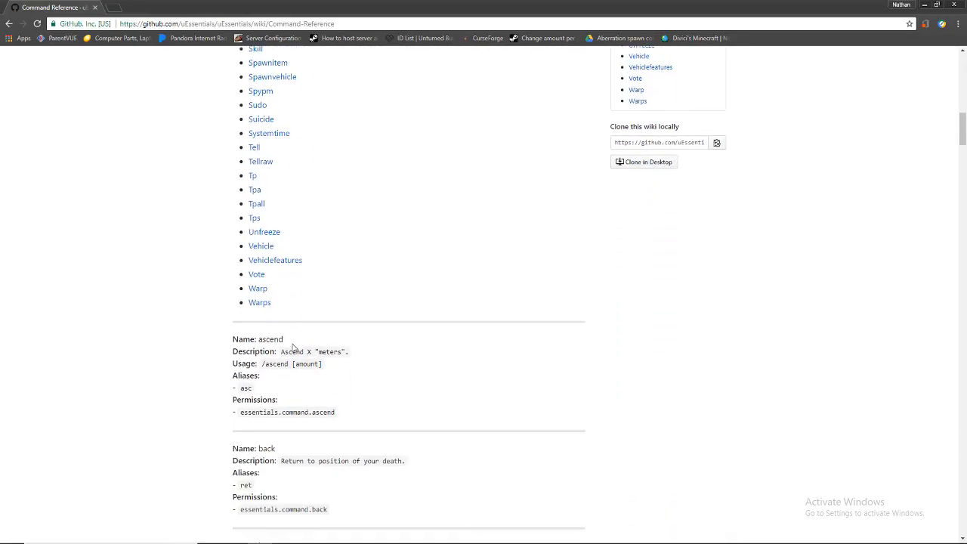
pyautogui.moveTo(286, 340); pyautogui.dragTo(255, 342)
pyautogui.moveTo(378, 362); pyautogui.dragTo(300, 352)
pyautogui.doubleClick(246, 388)
pyautogui.moveTo(337, 415); pyautogui.dragTo(239, 413)
pyautogui.click(458, 412)
# - Read through the detailed command entries from boom to itemfeatures, noting each one's usage, aliases and permissions
pyautogui.scroll(-10, 458, 412)
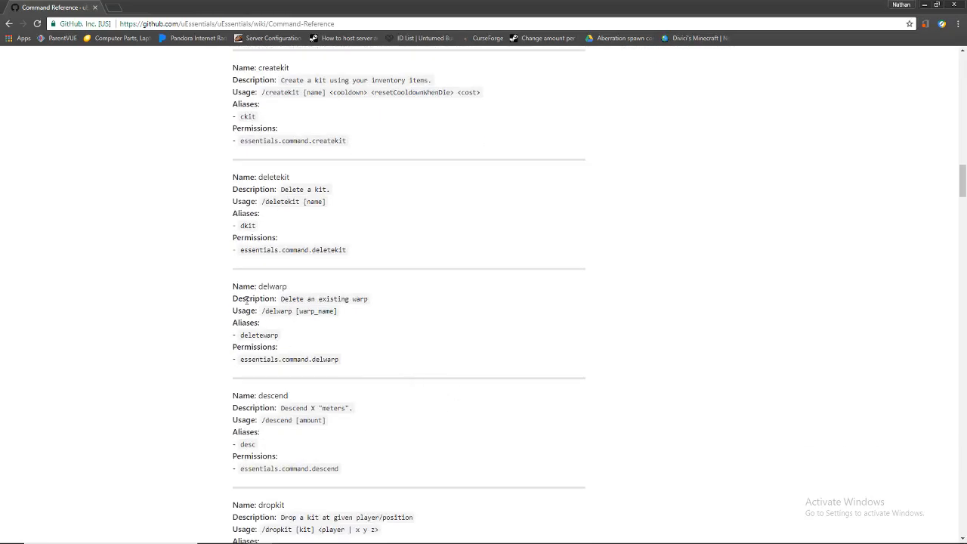
pyautogui.scroll(10, 552, 271)
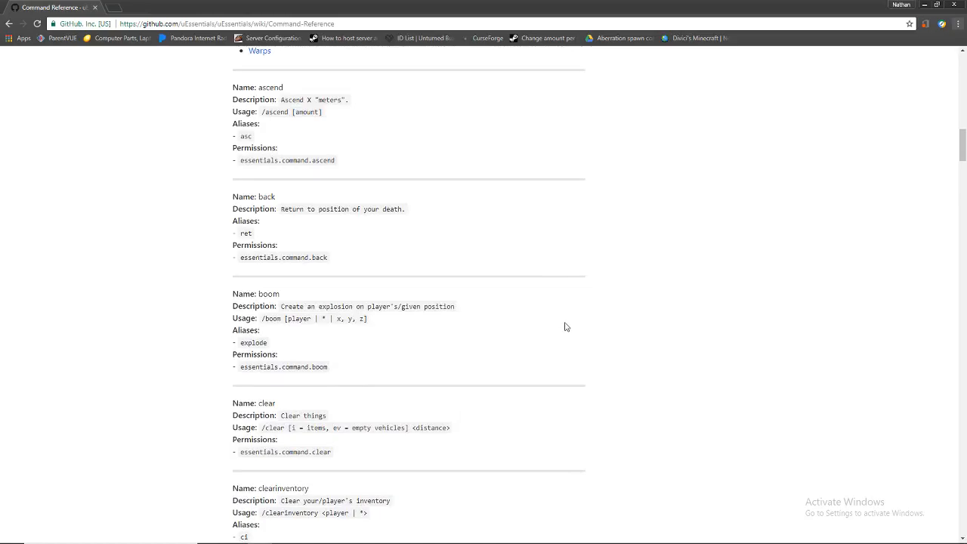
pyautogui.scroll(-2, 425, 302)
pyautogui.scroll(-3, 408, 343)
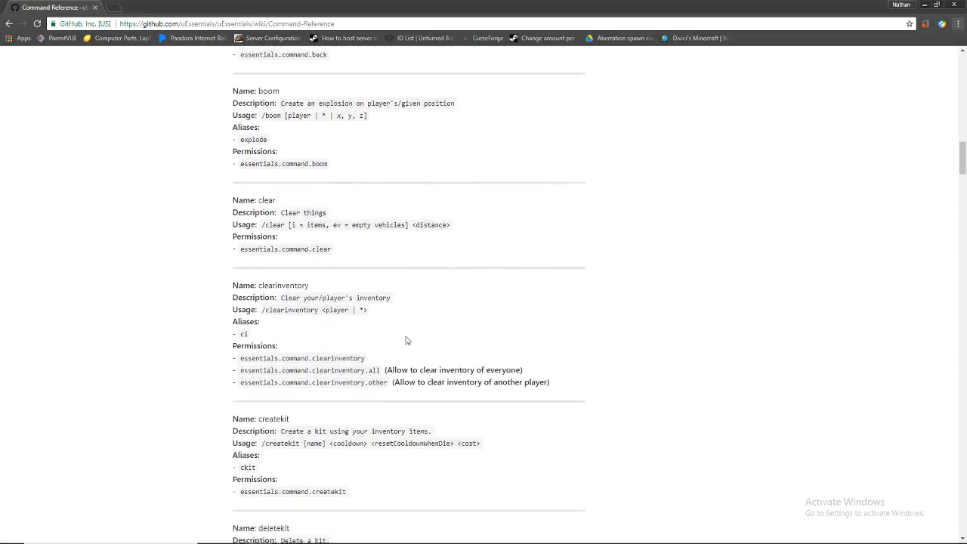
pyautogui.scroll(-1, 409, 309)
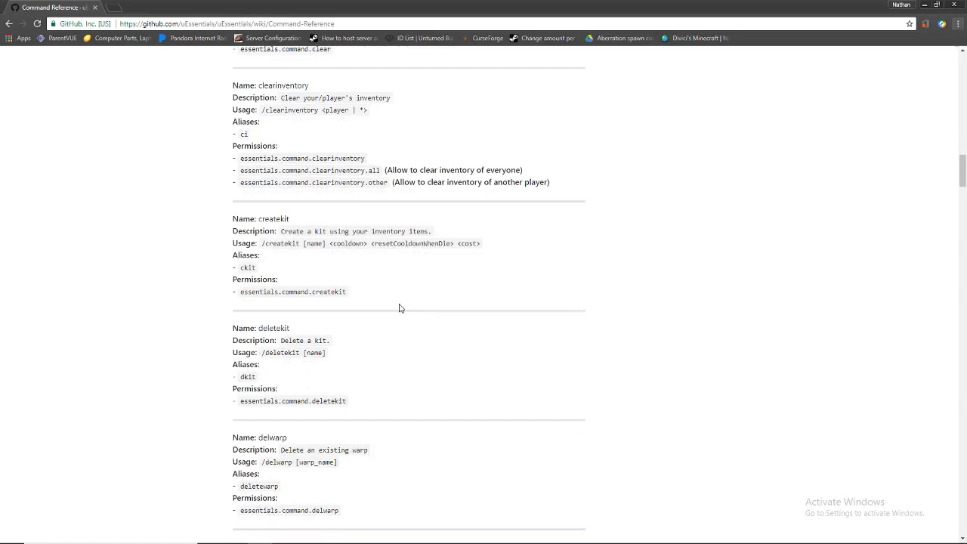
pyautogui.scroll(-4, 399, 308)
pyautogui.scroll(-5, 399, 308)
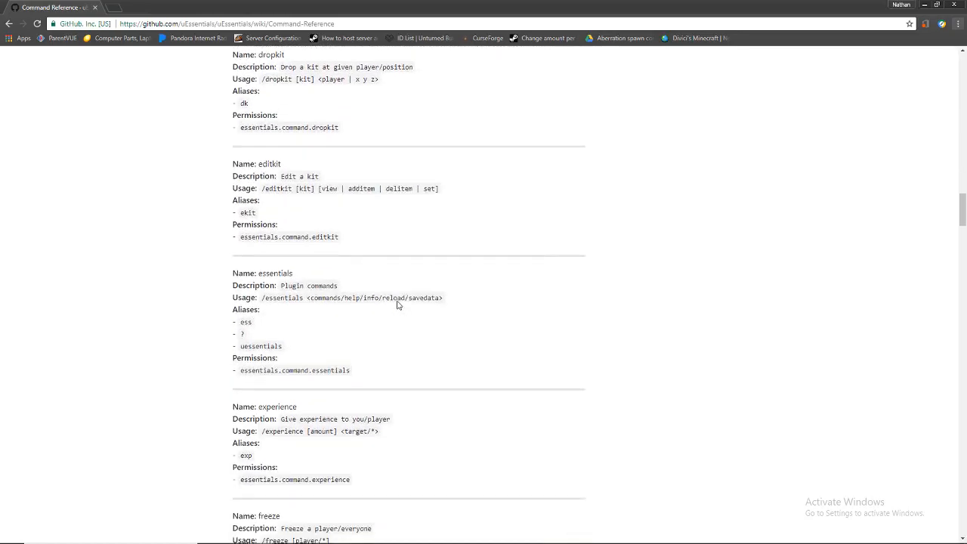
pyautogui.scroll(-3, 398, 304)
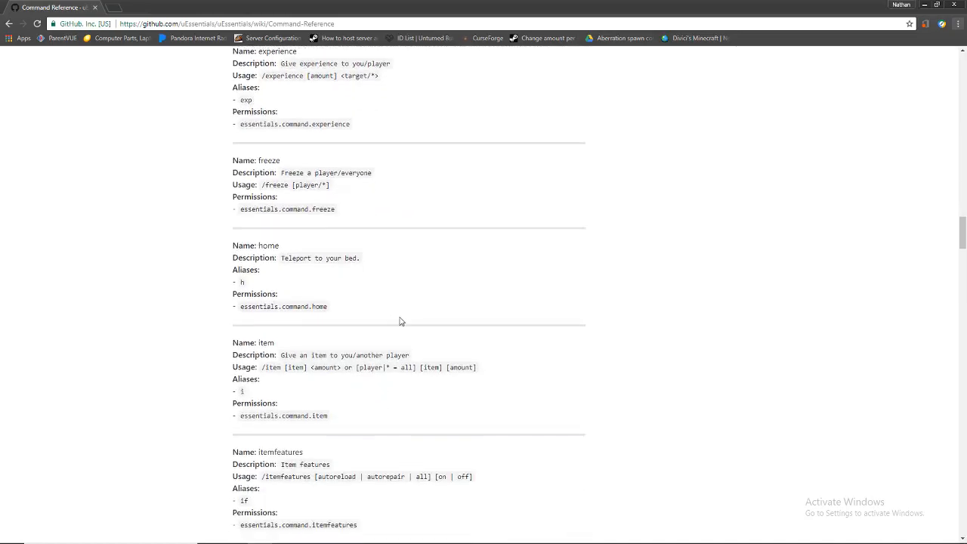
# - Return to the RocketPlugin Downloader and download the uEssentials plugin for installation
pyautogui.click(921, 4)
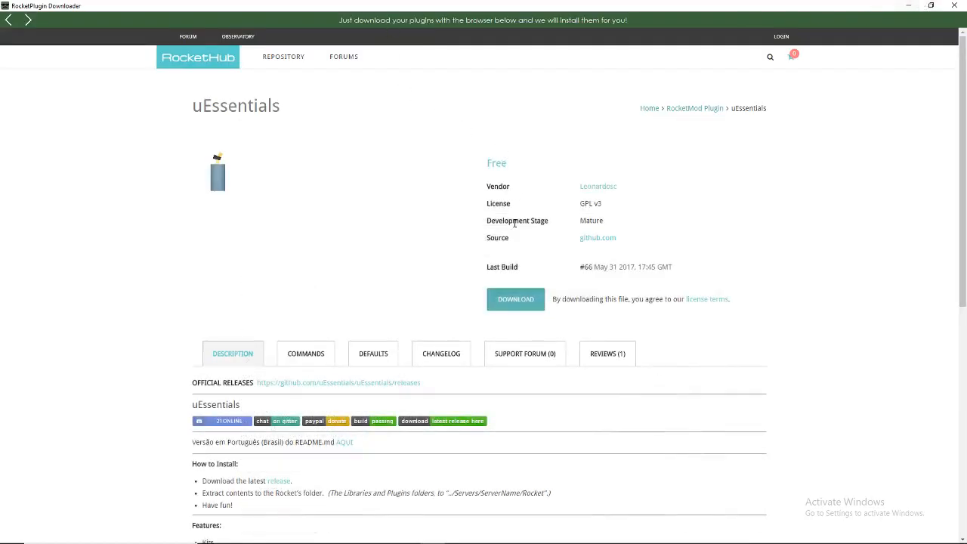
pyautogui.click(513, 302)
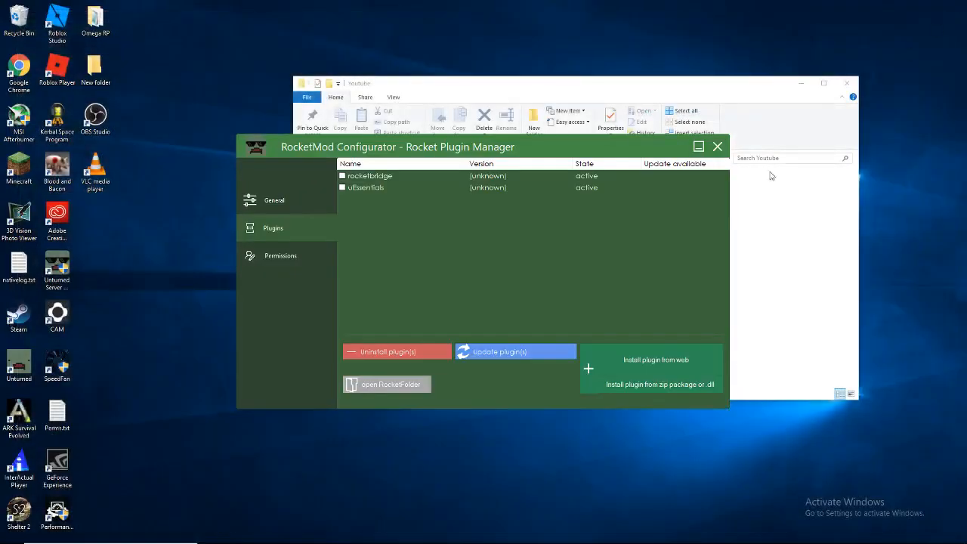
# - Open the RocketMod Permission Editor and compare the permissions and members of the default and vip groups
pyautogui.click(313, 254)
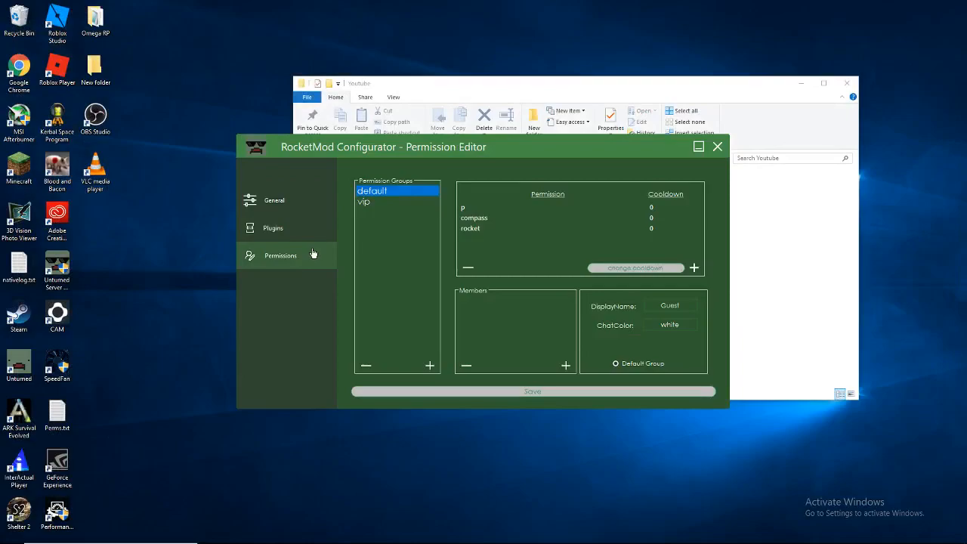
pyautogui.click(378, 202)
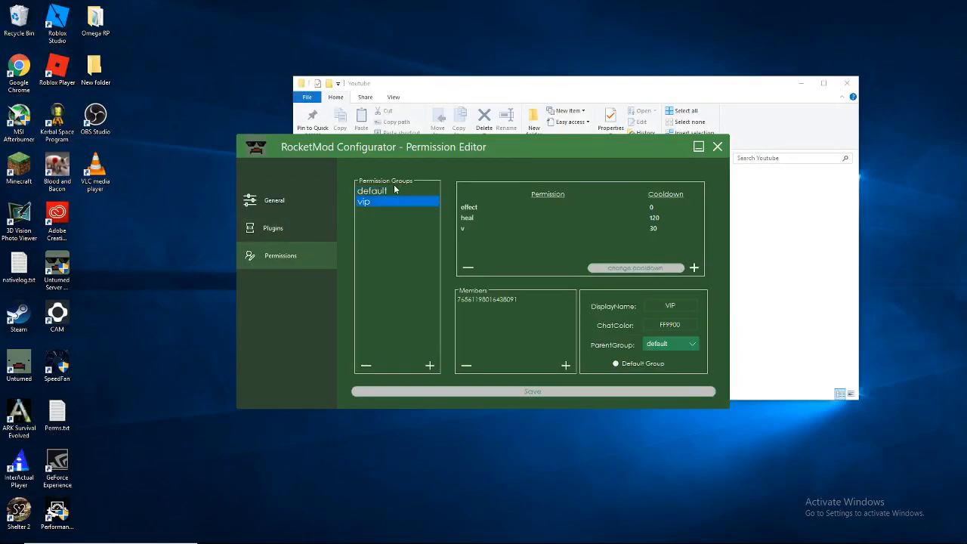
pyautogui.click(392, 191)
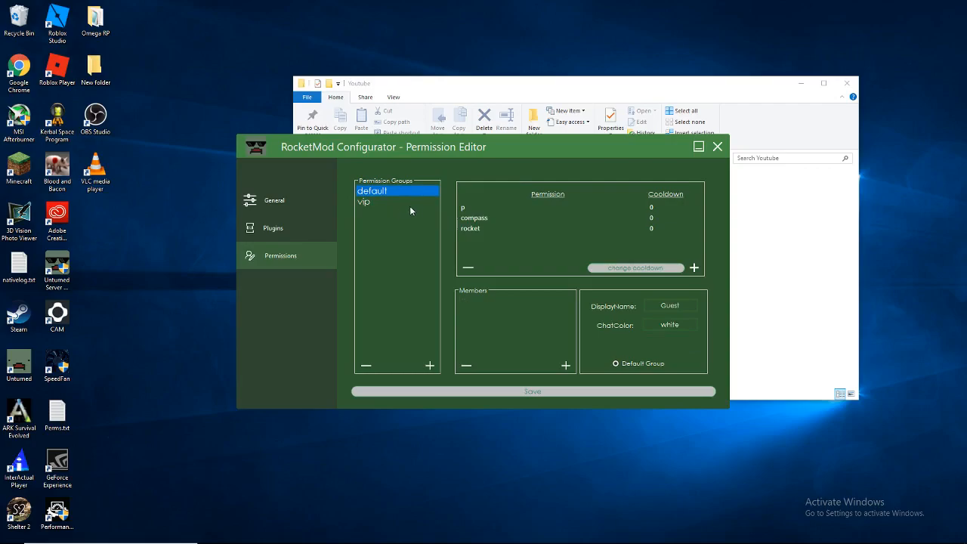
pyautogui.click(408, 201)
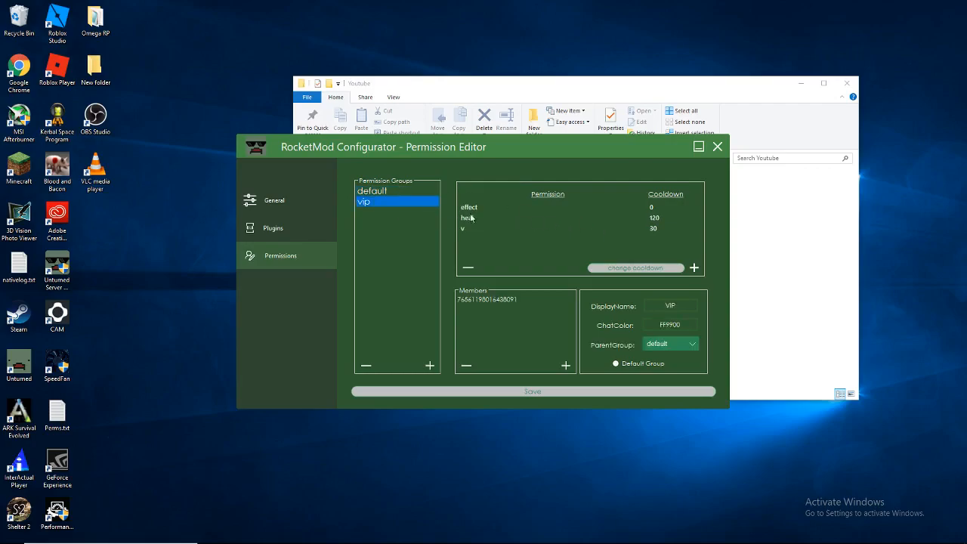
pyautogui.click(390, 193)
pyautogui.click(390, 202)
pyautogui.click(516, 301)
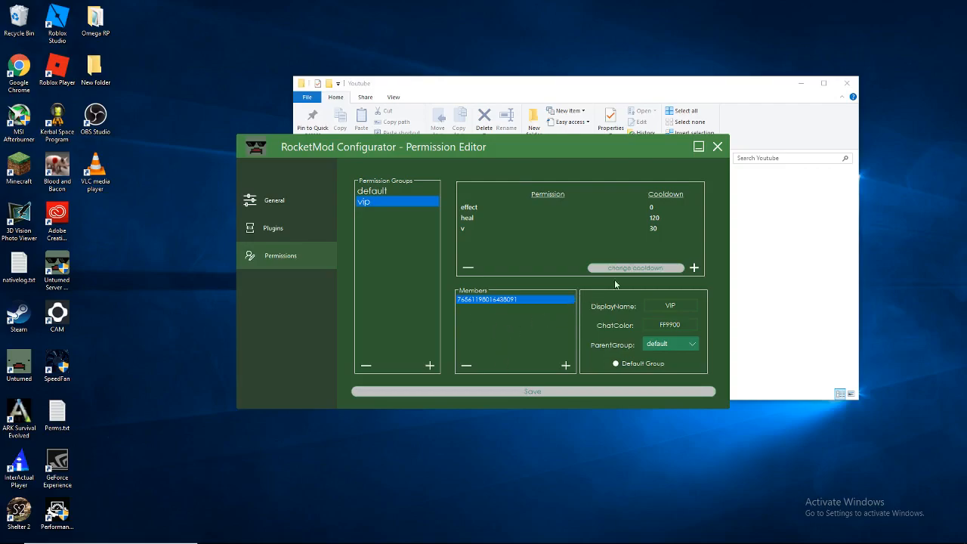
# - Inspect the vip group's display name, chat color and heal permission, and try to save the permission settings
pyautogui.doubleClick(665, 305)
pyautogui.doubleClick(688, 324)
pyautogui.doubleClick(670, 306)
pyautogui.click(481, 218)
pyautogui.click(575, 392)
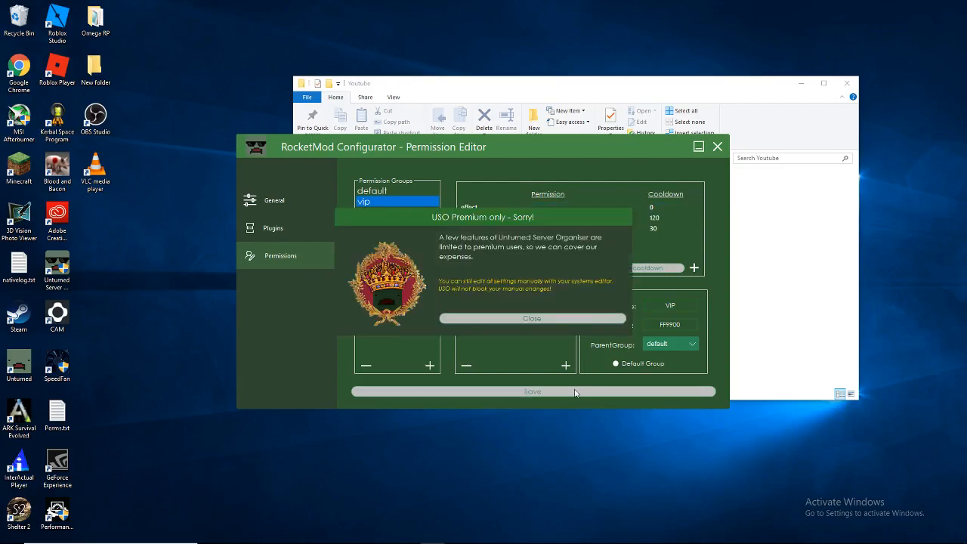
pyautogui.click(542, 318)
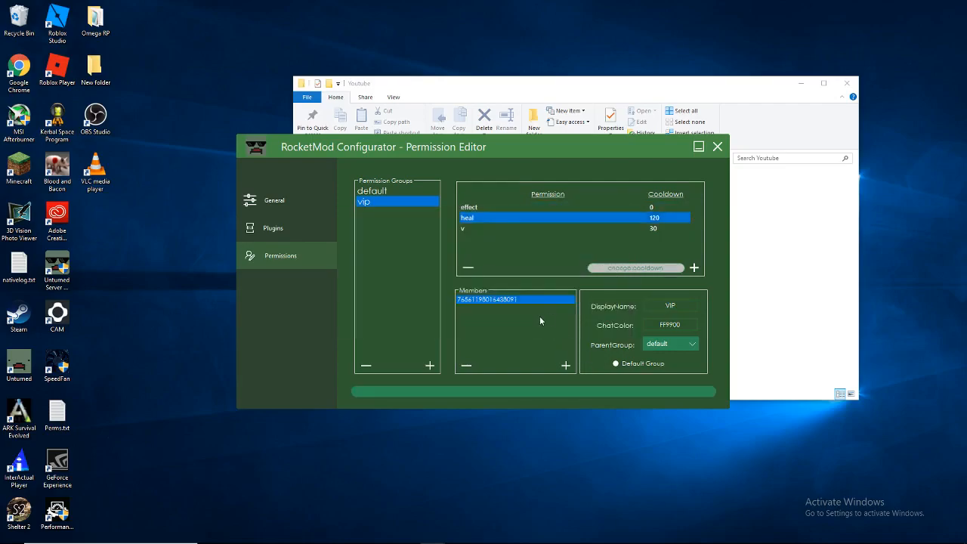
# - Open Permissions.config.xml from the Youtube server's Rocket folder in Notepad
pyautogui.click(840, 250)
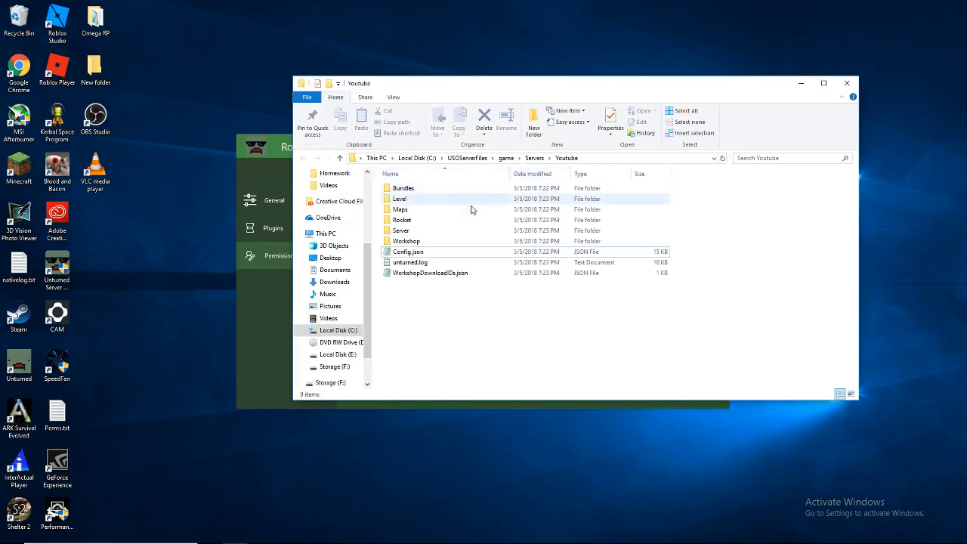
pyautogui.doubleClick(444, 222)
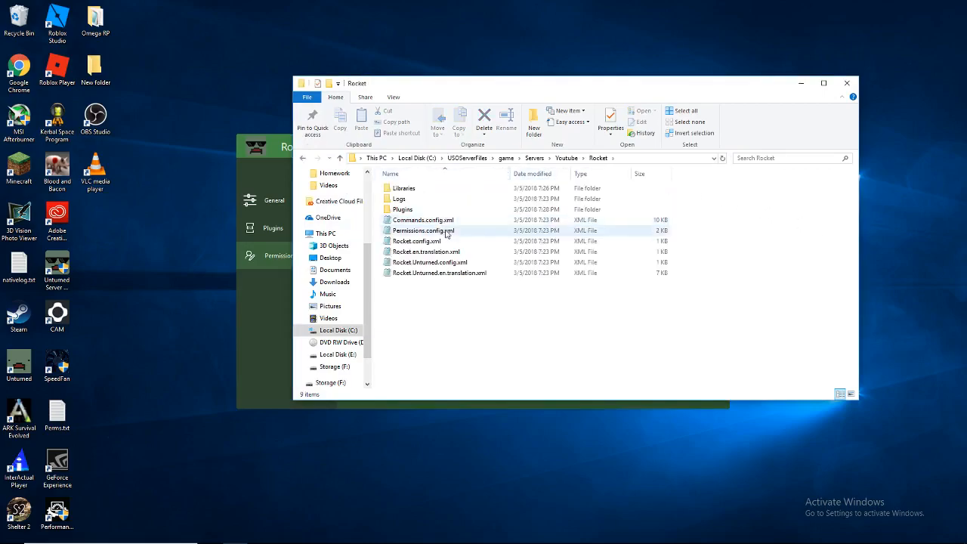
pyautogui.click(459, 234)
pyautogui.doubleClick(459, 232)
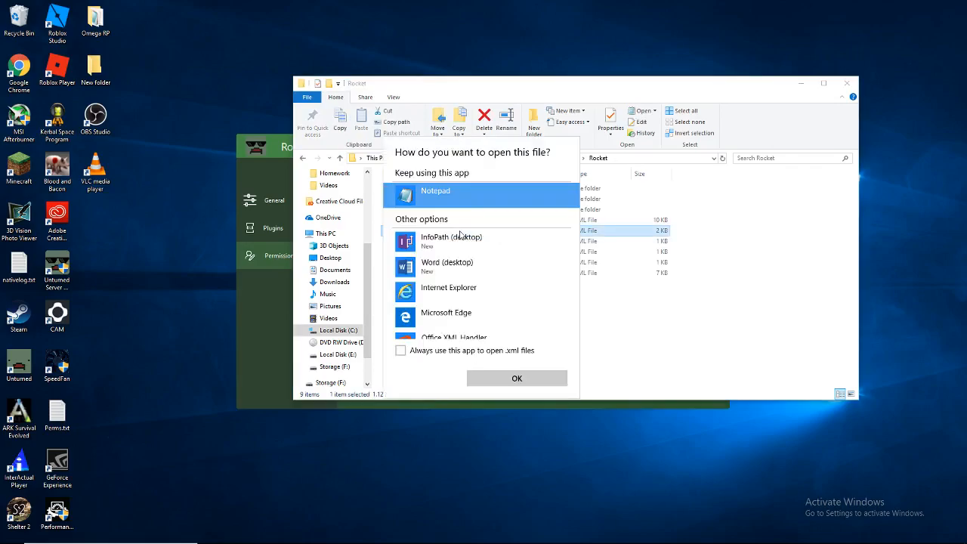
pyautogui.click(515, 378)
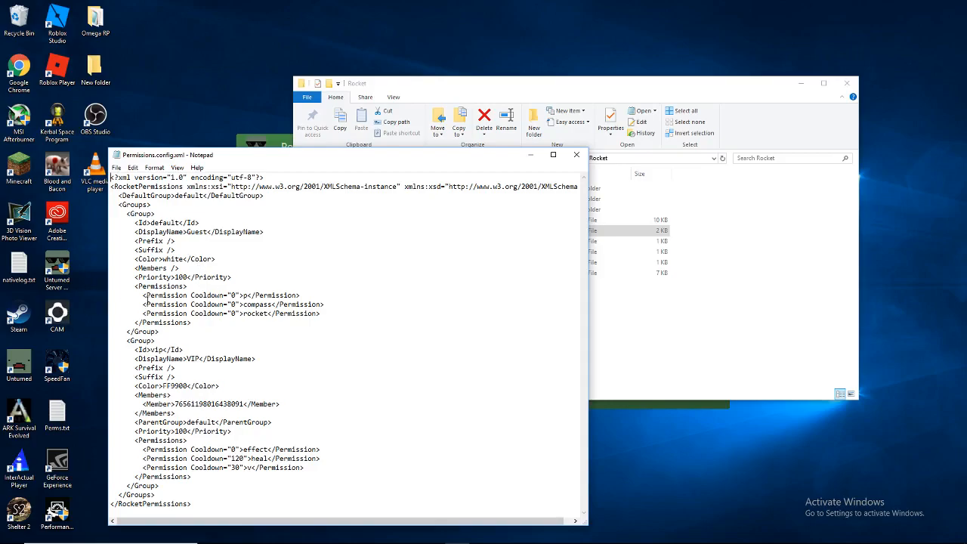
# - Duplicate the default group's p permission line below its rocket permission
pyautogui.moveTo(142, 294); pyautogui.dragTo(301, 293)
pyautogui.hotkey('ctrl', 'c')
pyautogui.click(327, 317)
pyautogui.press('Return')
pyautogui.hotkey('ctrl', 'v')
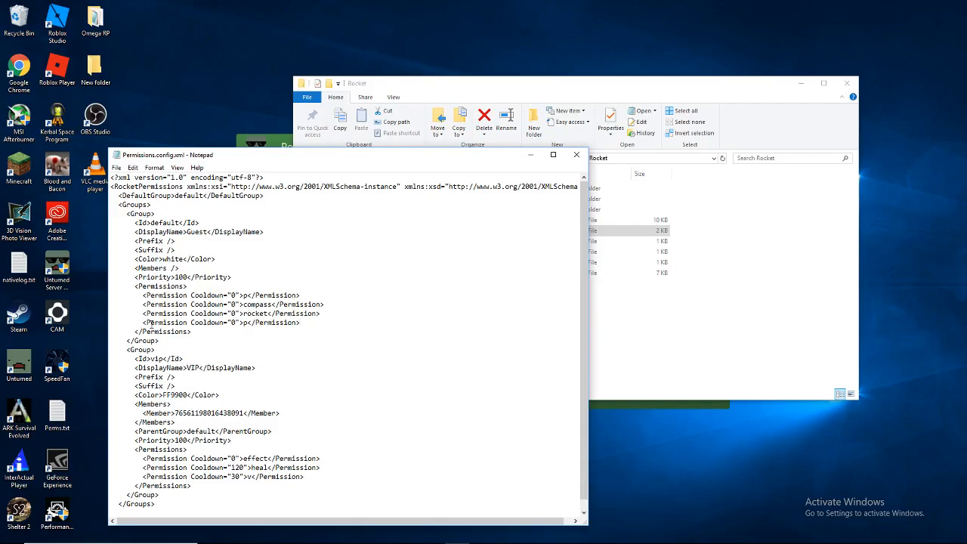
# - Replace the duplicated line's p permission with essentials.command.item, copied from the item entry on the uEssentials wiki
pyautogui.doubleClick(234, 313)
pyautogui.click(235, 322)
pyautogui.moveTo(248, 327); pyautogui.dragTo(244, 325)
pyautogui.click(250, 329)
pyautogui.hotkey('alt', 'Tab')
pyautogui.hotkey('alt', 'Tab')
pyautogui.hotkey('alt', 'Tab')
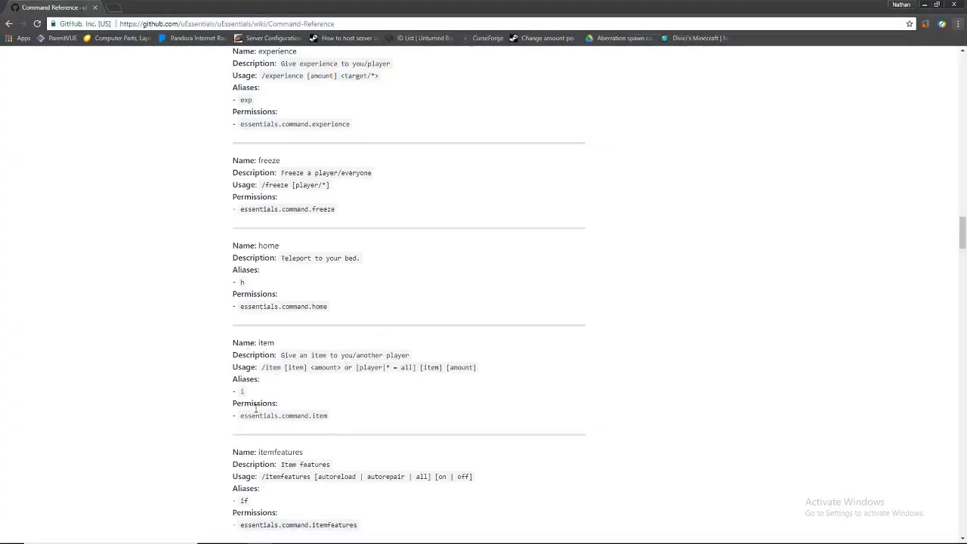
pyautogui.moveTo(241, 416); pyautogui.dragTo(329, 416)
pyautogui.hotkey('ctrl', 'c')
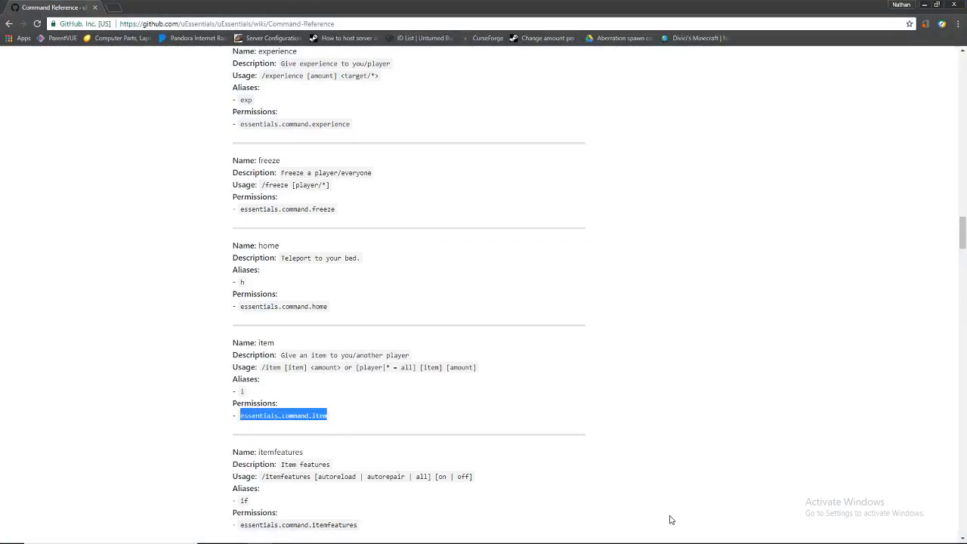
pyautogui.hotkey('alt', 'Tab')
pyautogui.hotkey('ctrl', 'v')
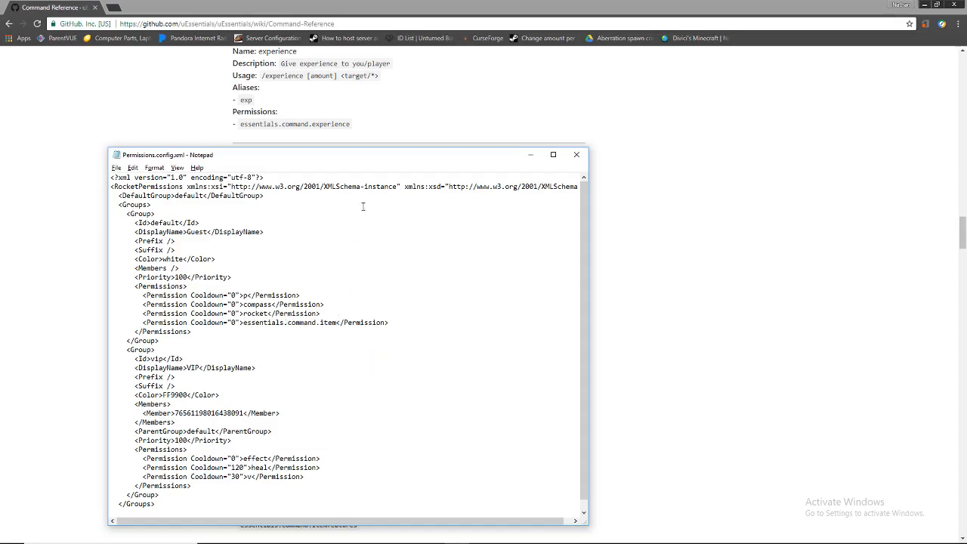
# - Move the Notepad window aside and review the default group setting and its permission lines
pyautogui.moveTo(377, 162); pyautogui.dragTo(676, 104)
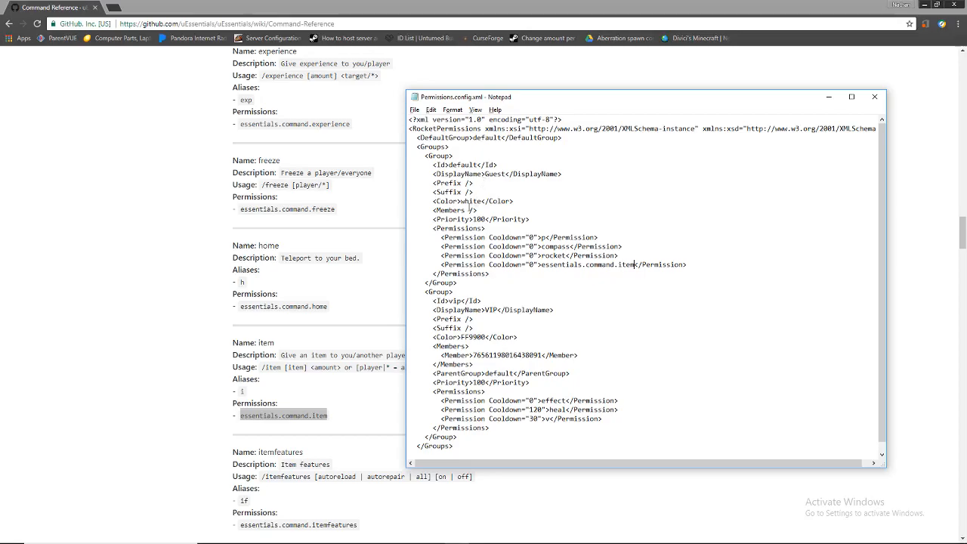
pyautogui.moveTo(703, 268); pyautogui.dragTo(412, 246)
pyautogui.click(474, 138)
pyautogui.moveTo(481, 137); pyautogui.dragTo(501, 138)
pyautogui.click(513, 145)
pyautogui.moveTo(686, 264); pyautogui.dragTo(673, 264)
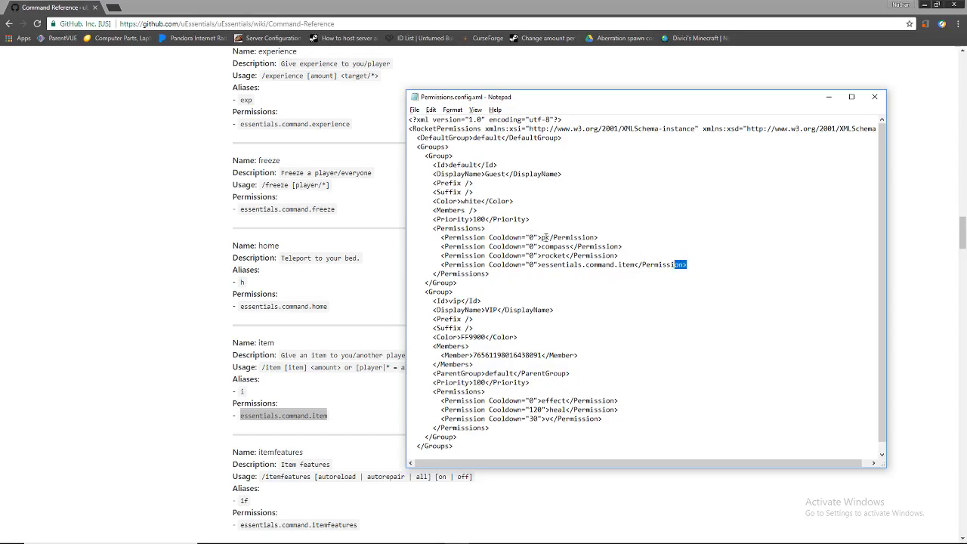
pyautogui.doubleClick(543, 237)
pyautogui.moveTo(570, 247); pyautogui.dragTo(638, 272)
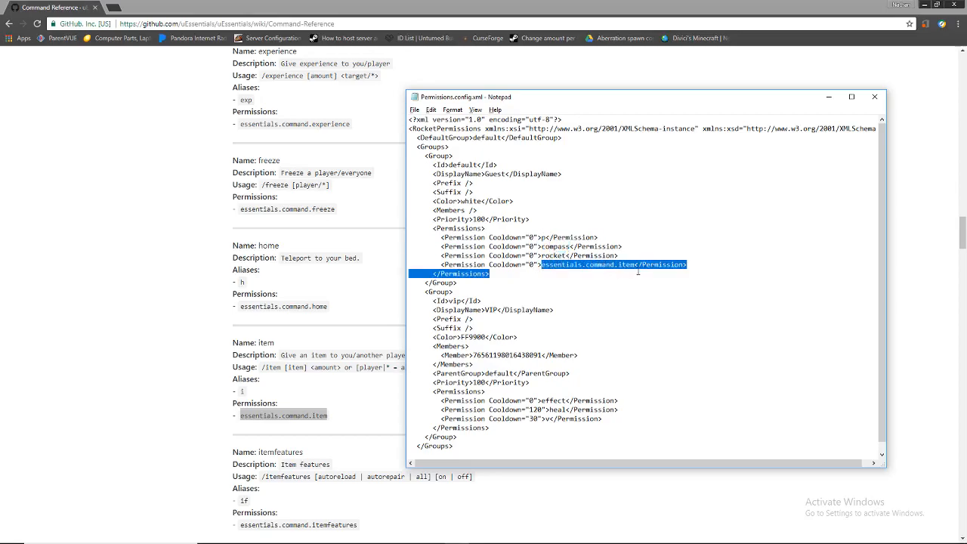
# - Close the uEssentials wiki in Chrome and close Permissions.config.xml without saving the edits
pyautogui.click(347, 385)
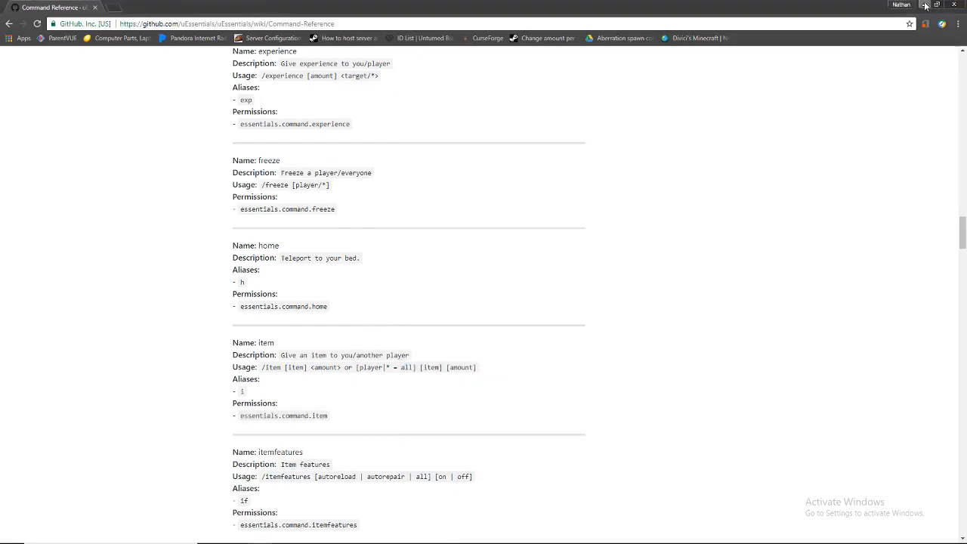
pyautogui.click(953, 4)
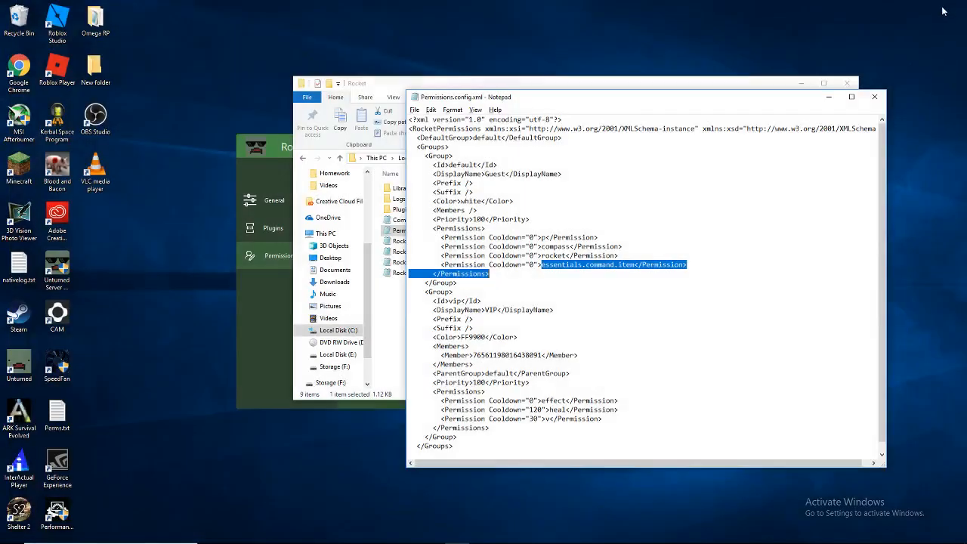
pyautogui.click(865, 97)
pyautogui.click(504, 284)
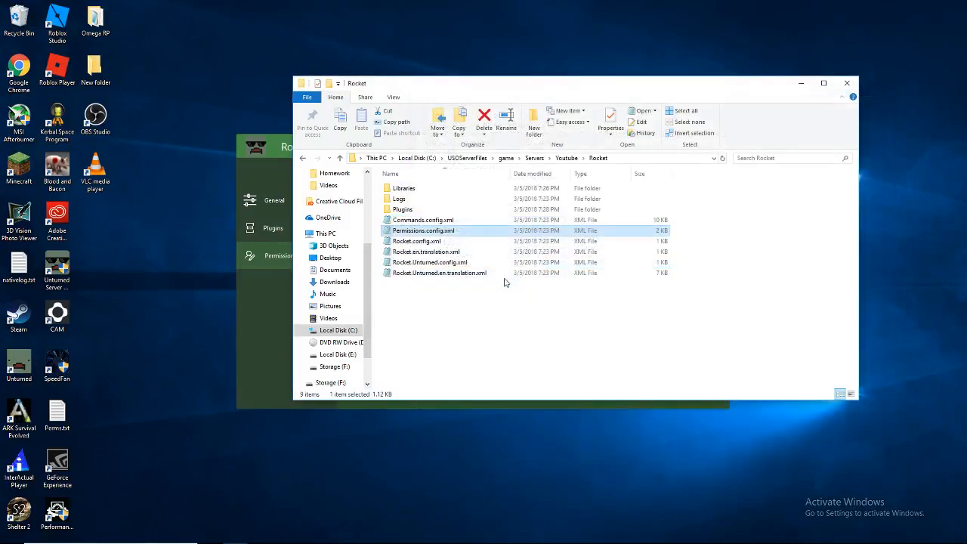
# - Close the RocketMod Configurator and open the Youtube server's Steam Workshop Manager
pyautogui.click(262, 341)
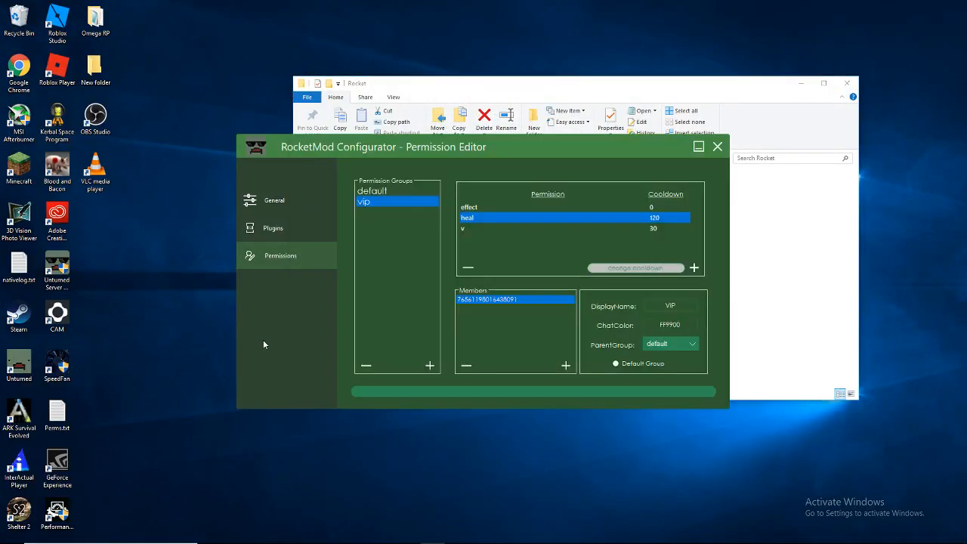
pyautogui.click(717, 146)
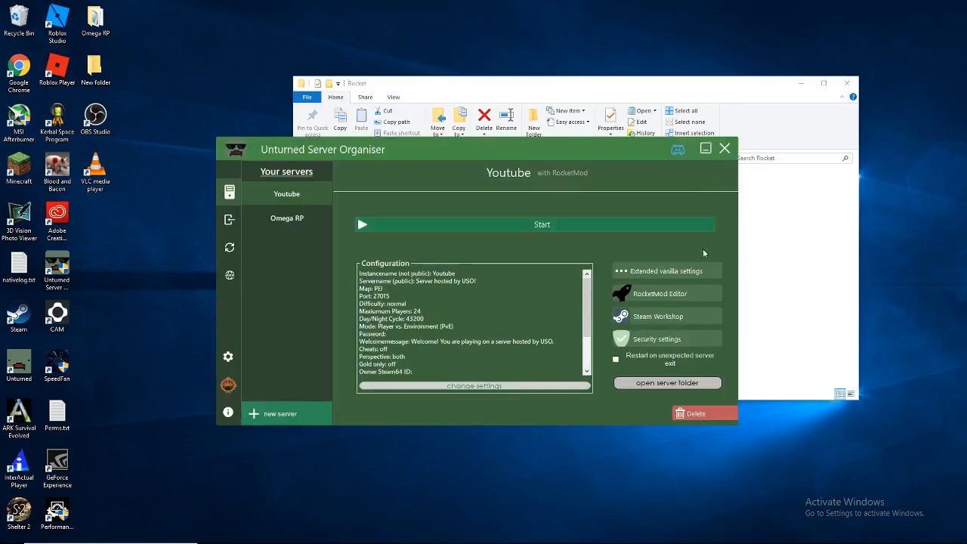
pyautogui.click(681, 318)
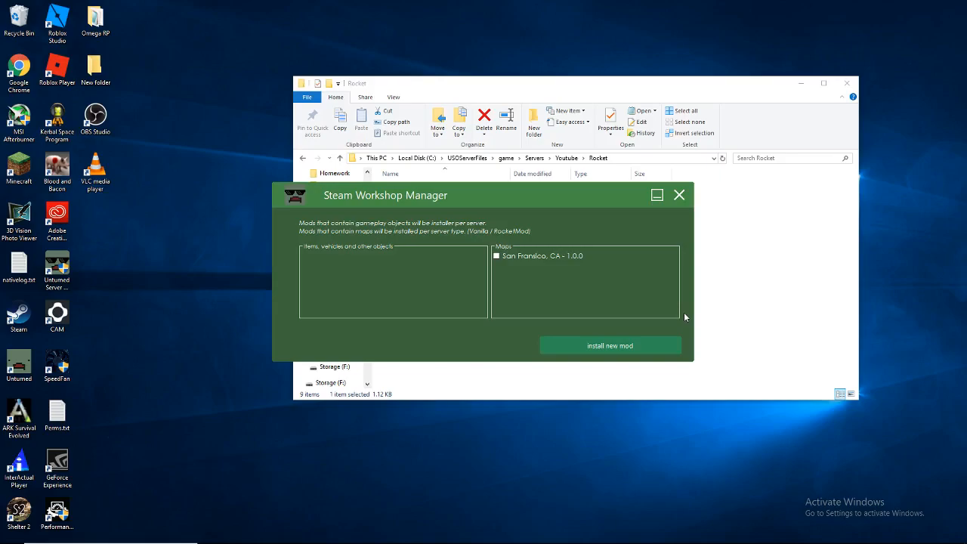
# - Select and deselect the San Fransico, CA map, and open the Unturned workshop for installing a new mod
pyautogui.click(549, 256)
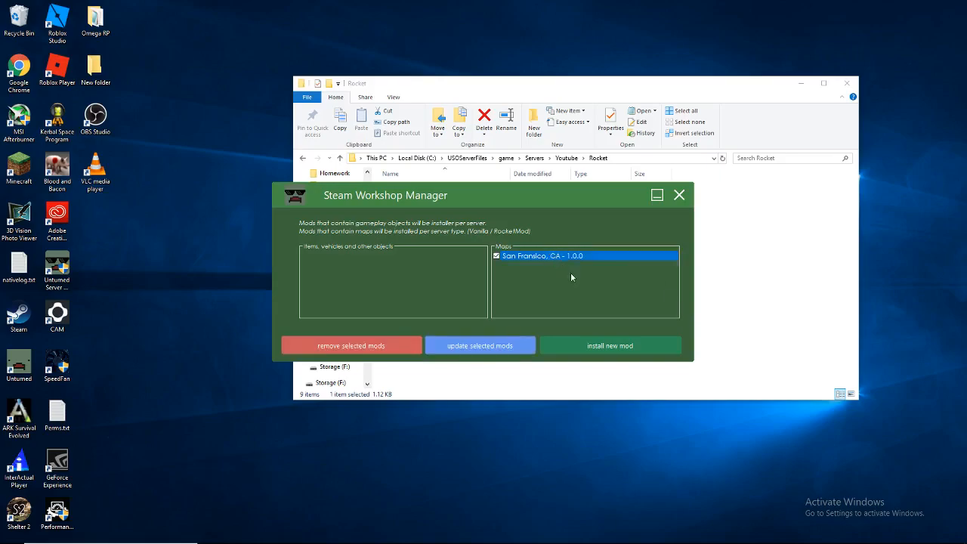
pyautogui.click(550, 257)
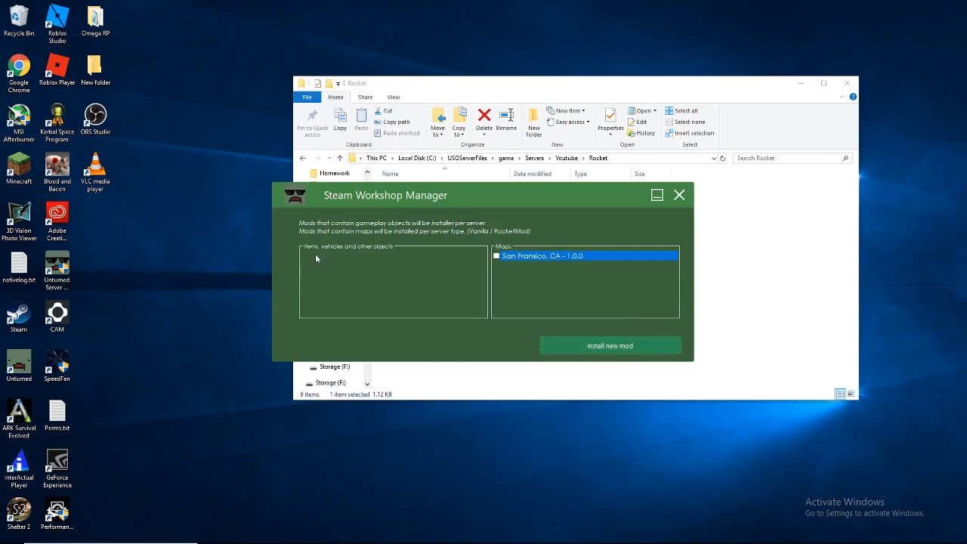
pyautogui.click(568, 342)
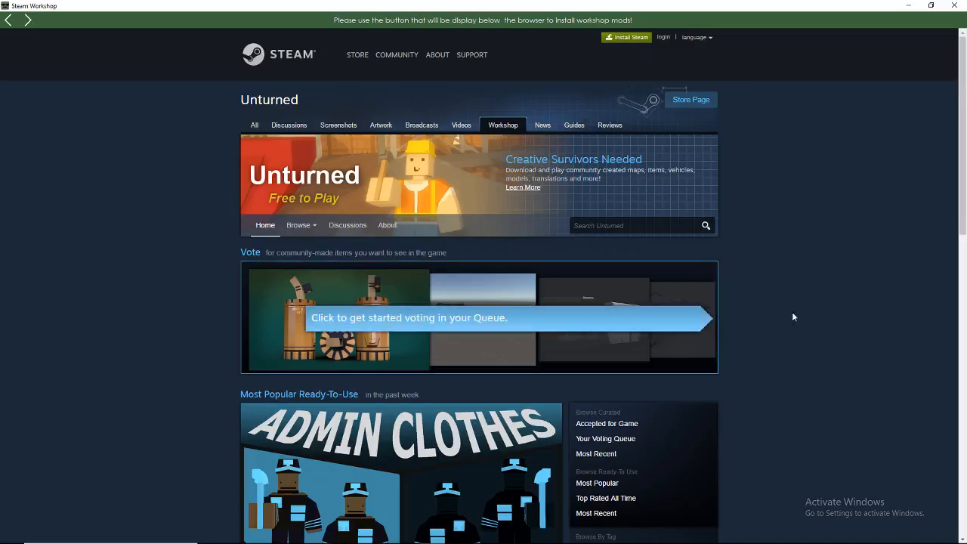
pyautogui.scroll(-2, 857, 317)
pyautogui.scroll(2, 800, 340)
# - Search the Unturned workshop for letaligan
pyautogui.click(616, 227)
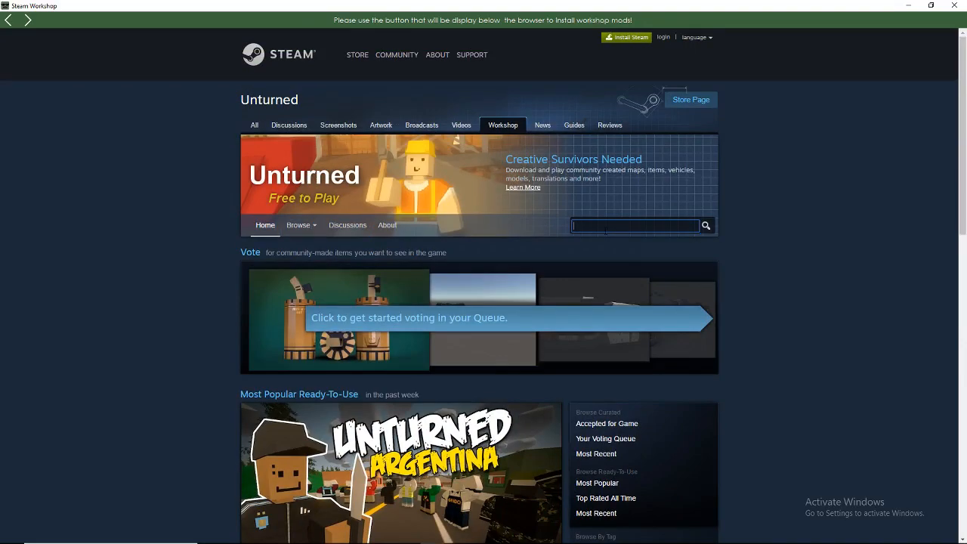
pyautogui.write('b')
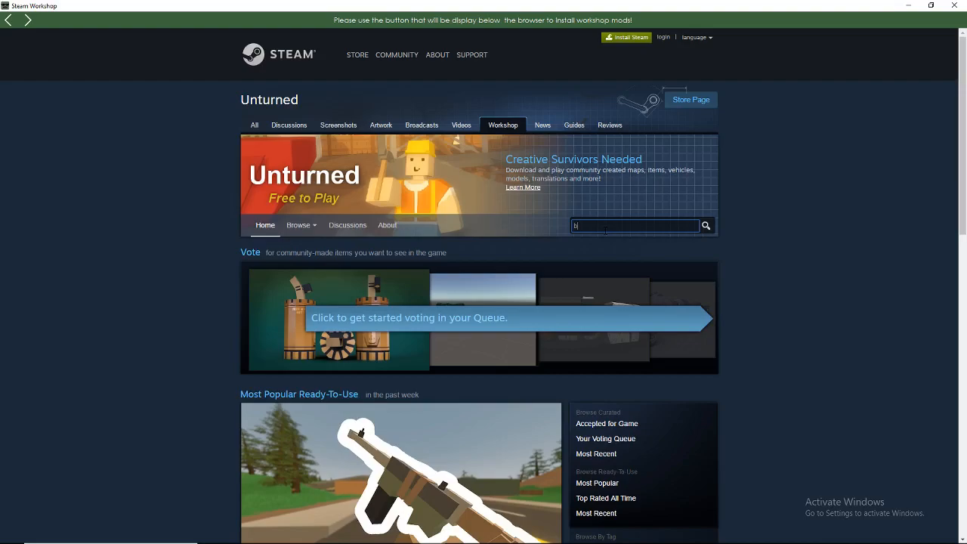
pyautogui.write('letaligan')
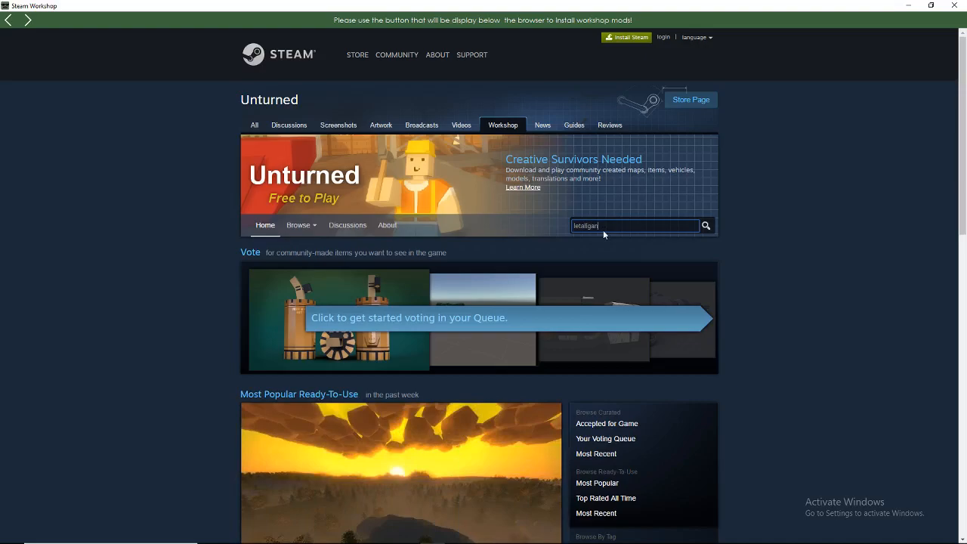
pyautogui.press('Return')
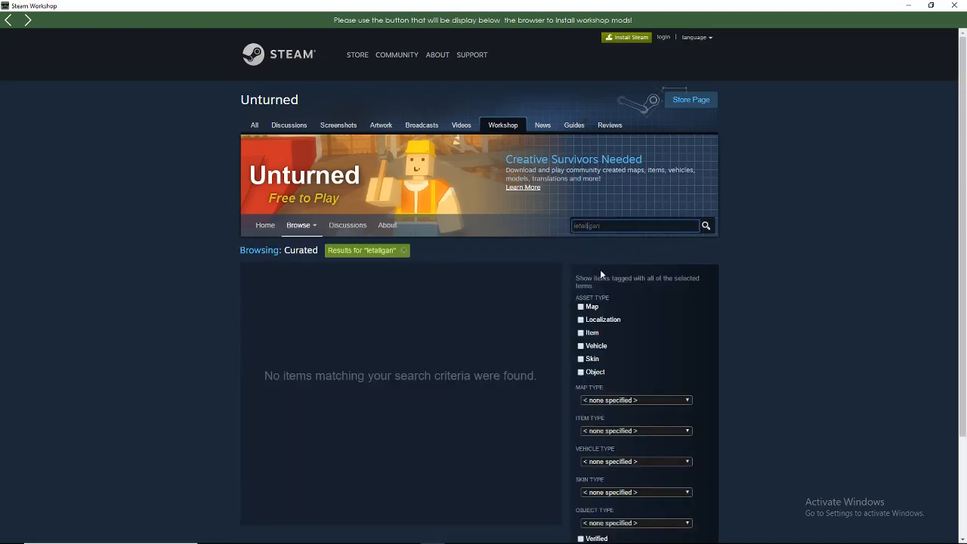
pyautogui.press('Return')
# - Search the workshop for furniture and open the Letgalian's Furniture mod by Letgalian
pyautogui.moveTo(605, 227); pyautogui.dragTo(504, 232)
pyautogui.press('BackSpace')
pyautogui.write('fu')
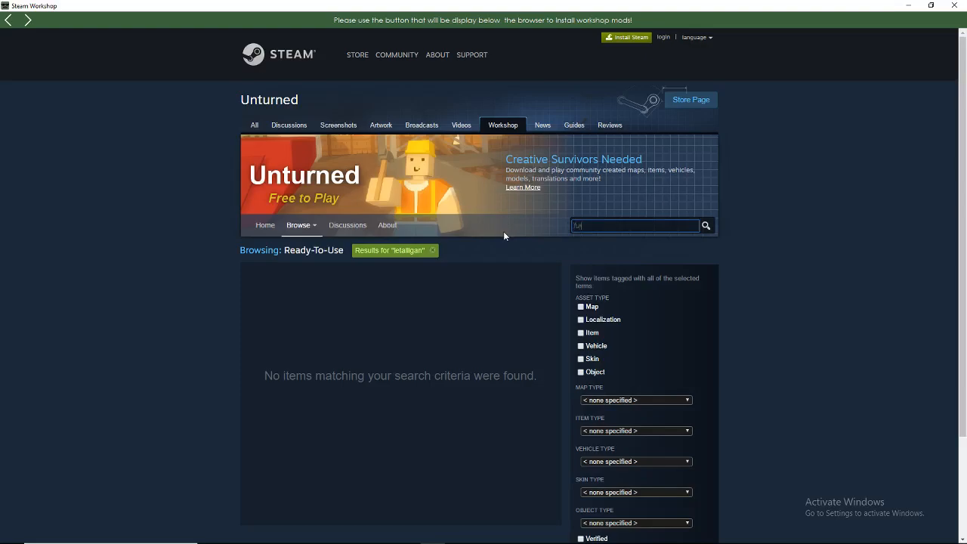
pyautogui.write('rniture')
pyautogui.press('Return')
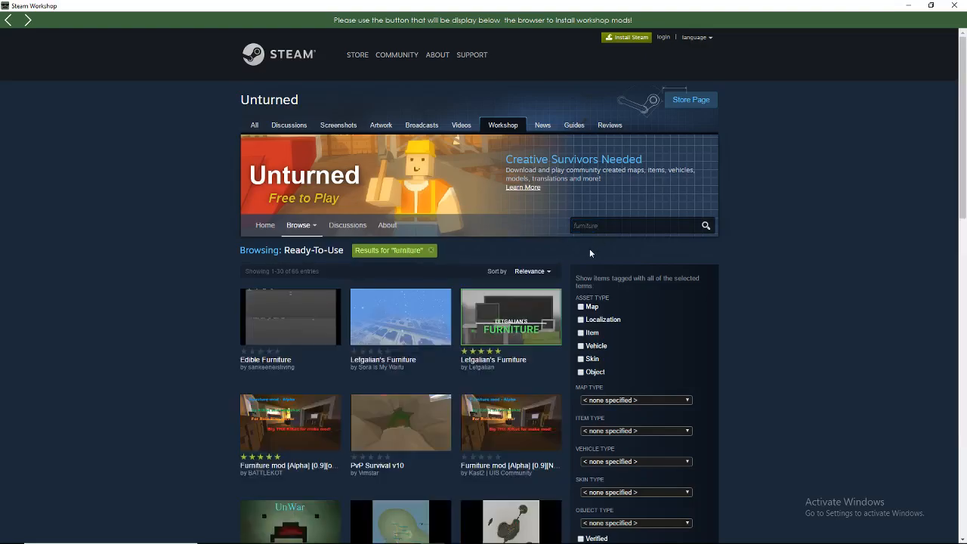
pyautogui.click(524, 344)
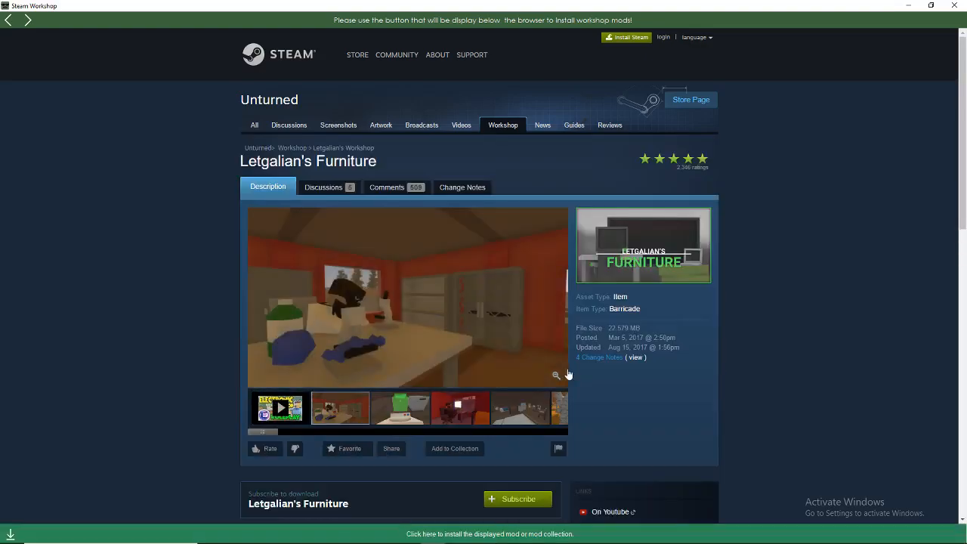
# - Look through the preview images of the Letgalian's Furniture mod
pyautogui.click(392, 419)
pyautogui.click(475, 409)
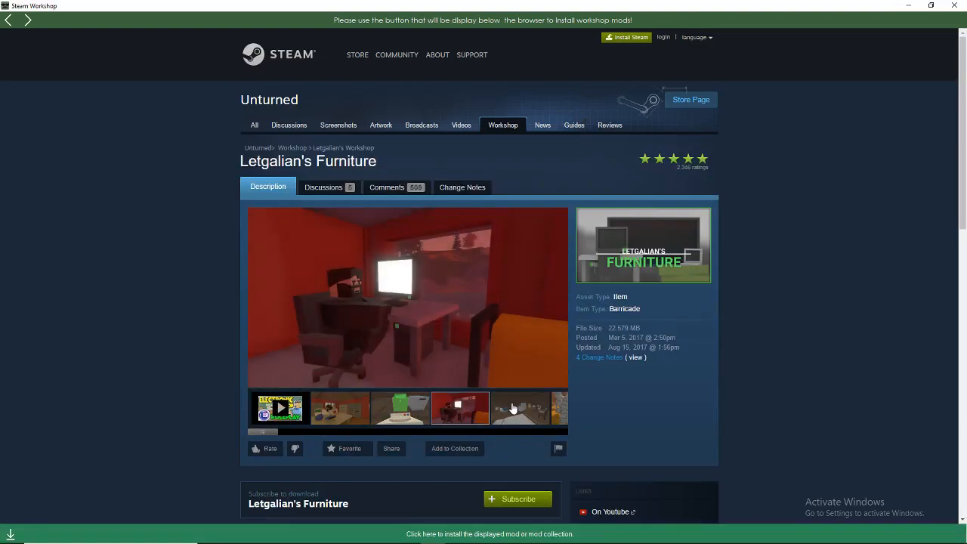
pyautogui.click(512, 409)
pyautogui.click(512, 409)
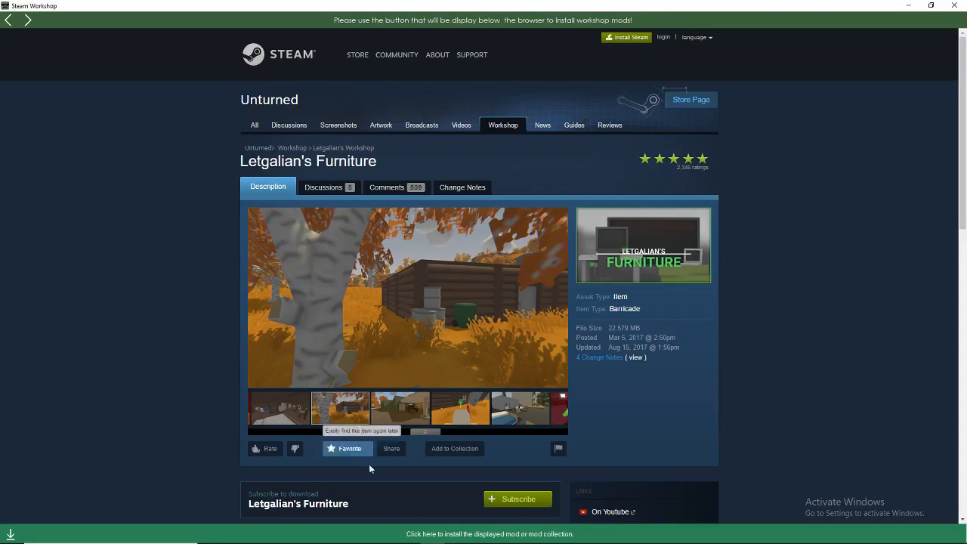
pyautogui.click(424, 408)
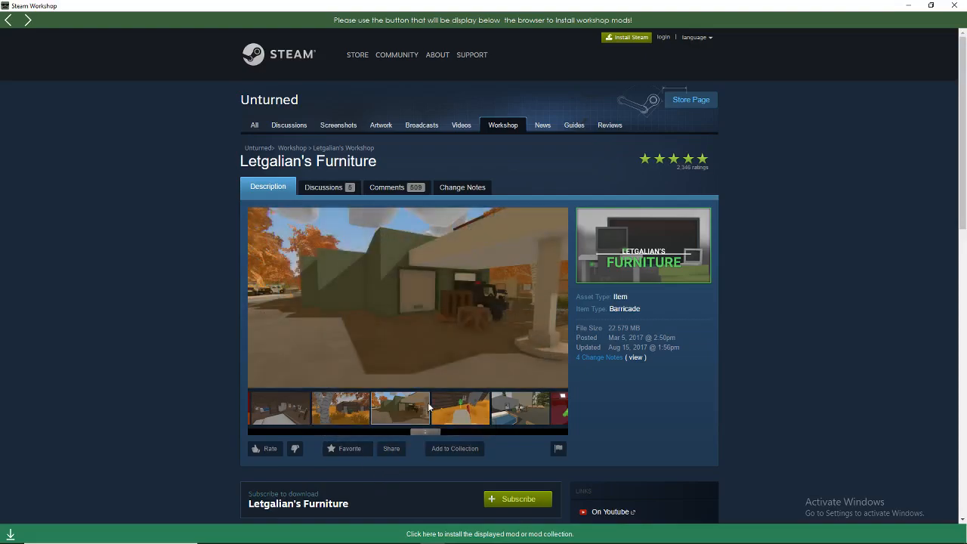
# - Install the Letgalian's Furniture mod on the server and close the workshop browser
pyautogui.scroll(-1, 478, 391)
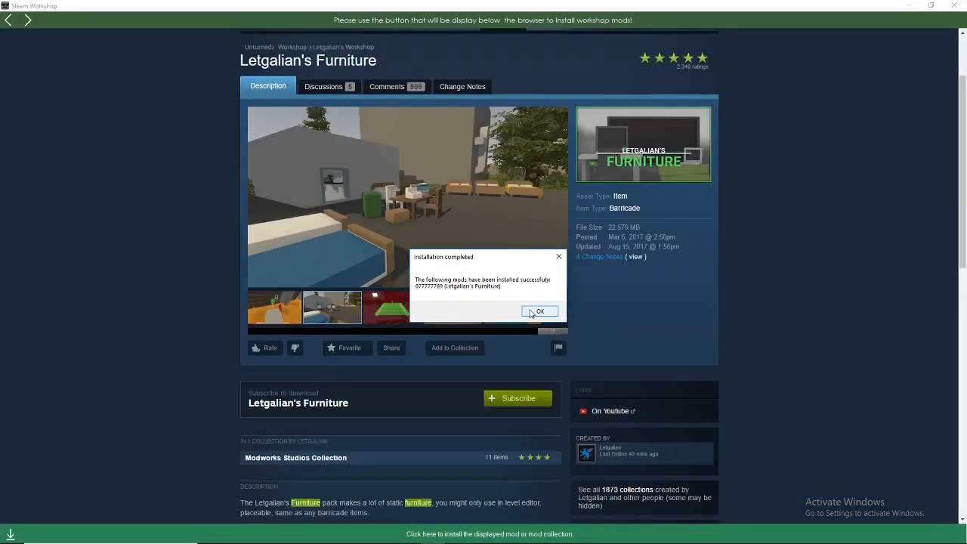
pyautogui.click(539, 311)
pyautogui.click(954, 5)
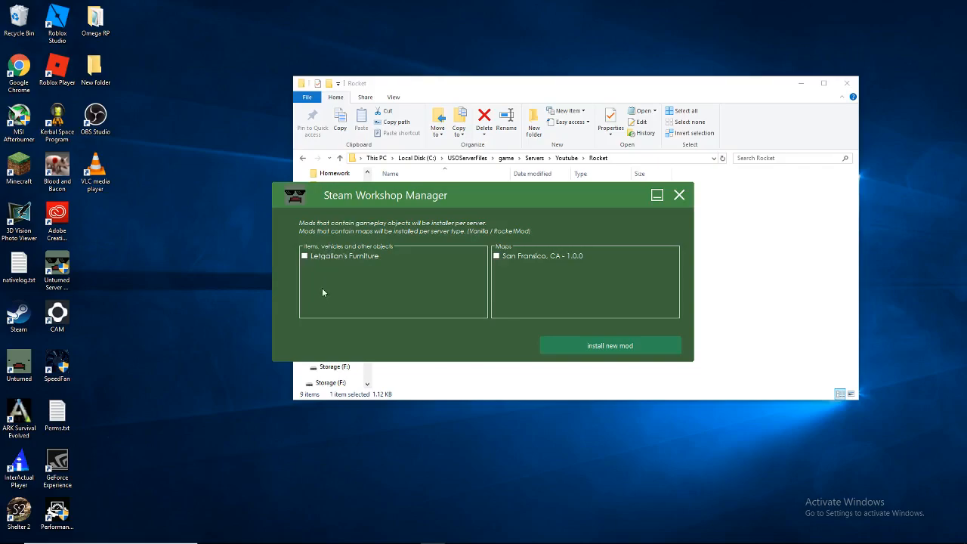
# - Check the remove and update options for the installed workshop mods, and close the Steam Workshop Manager
pyautogui.click(304, 256)
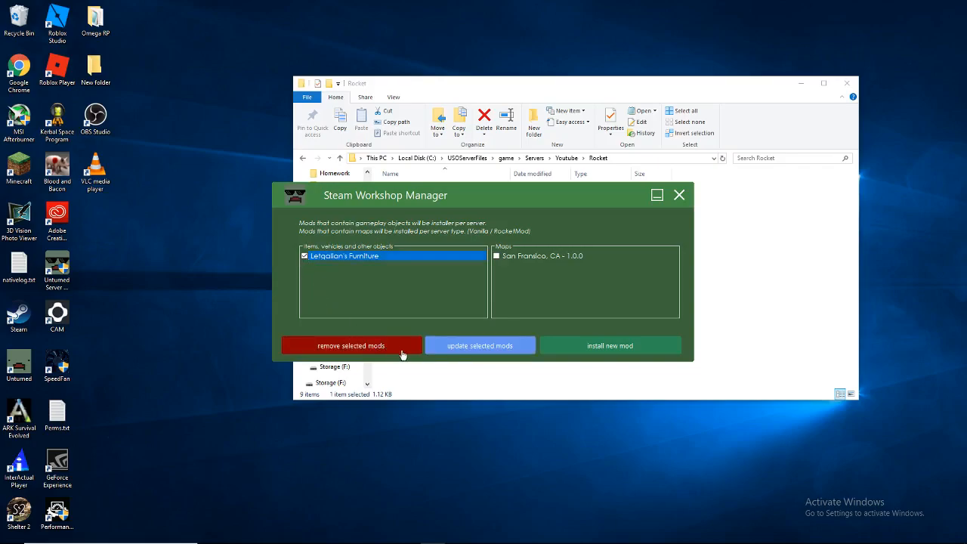
pyautogui.click(305, 256)
pyautogui.click(497, 256)
pyautogui.click(678, 196)
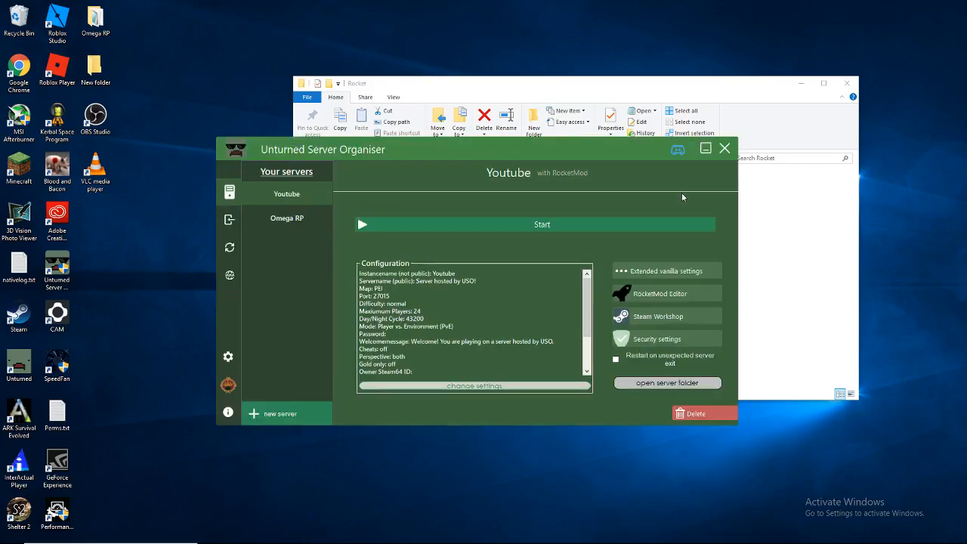
# - Review the Youtube server's Valve Anti Cheat and BattlEye options and save the security settings
pyautogui.click(694, 345)
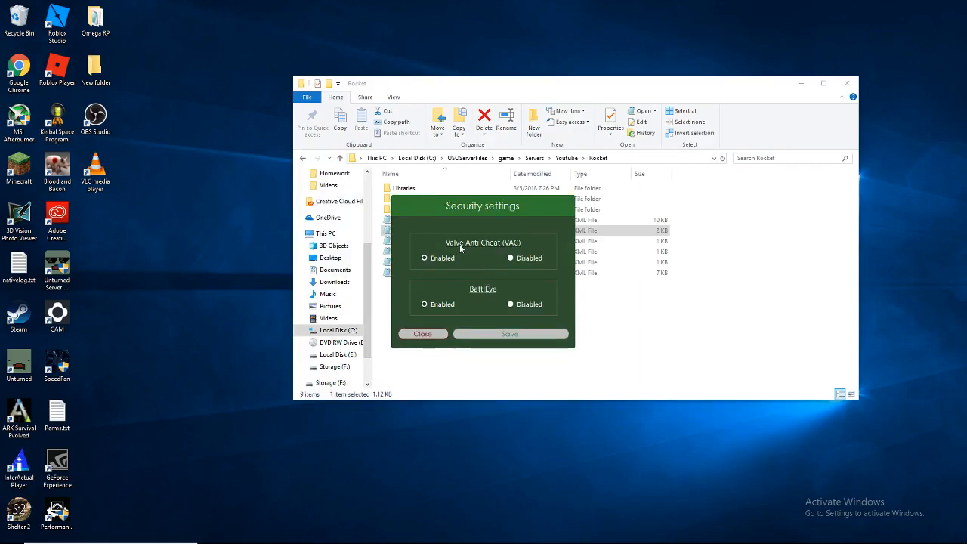
pyautogui.click(503, 333)
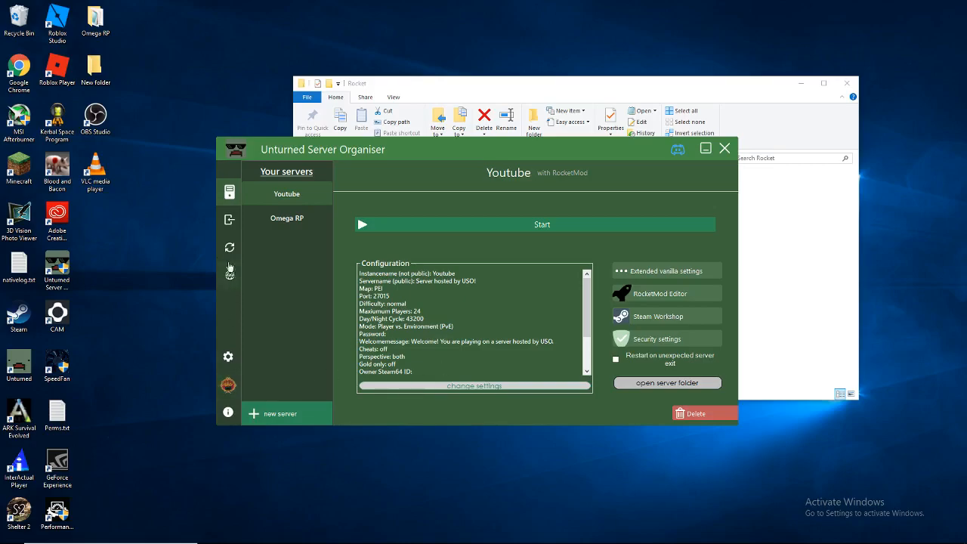
# - View the UPnP Forwarding information, and enable automatic updating of workshop content on USO-Start in the update settings
pyautogui.click(235, 222)
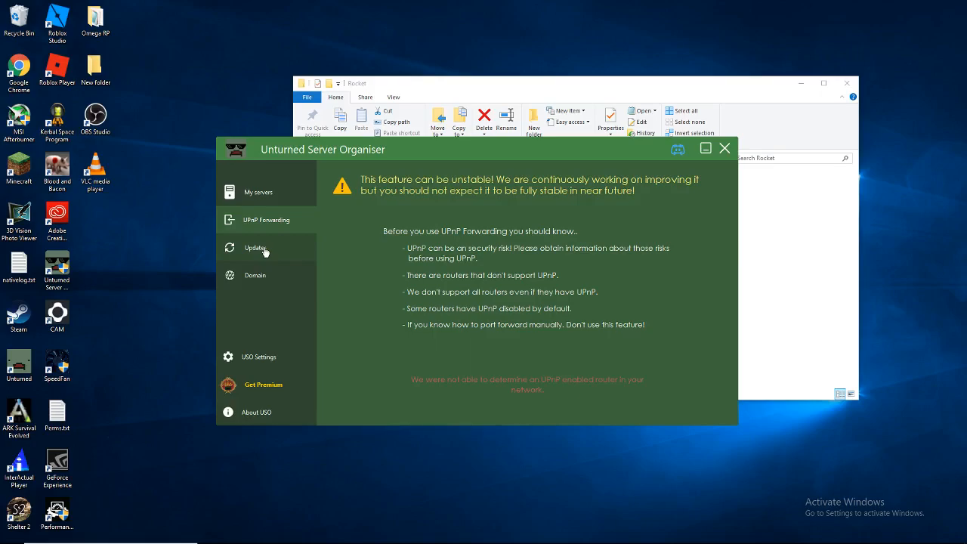
pyautogui.click(303, 249)
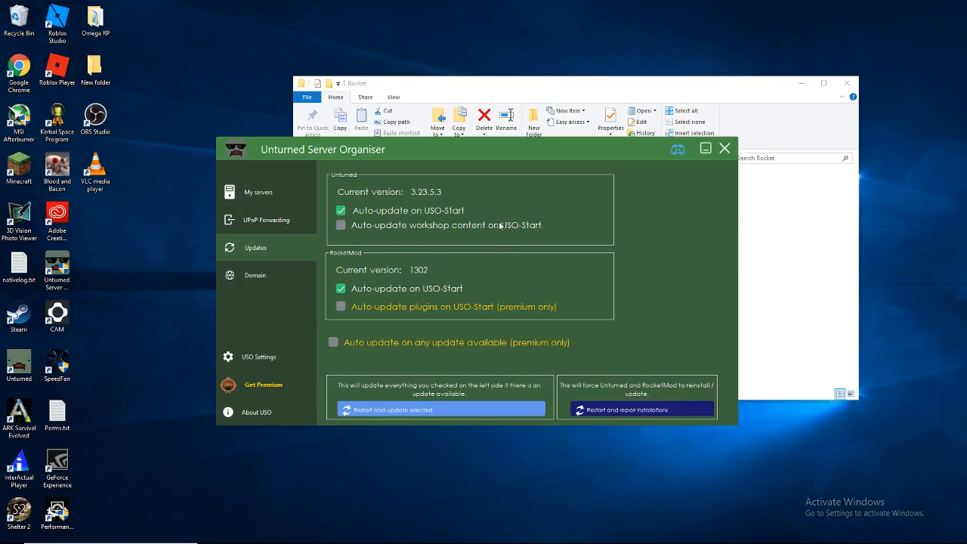
pyautogui.click(340, 225)
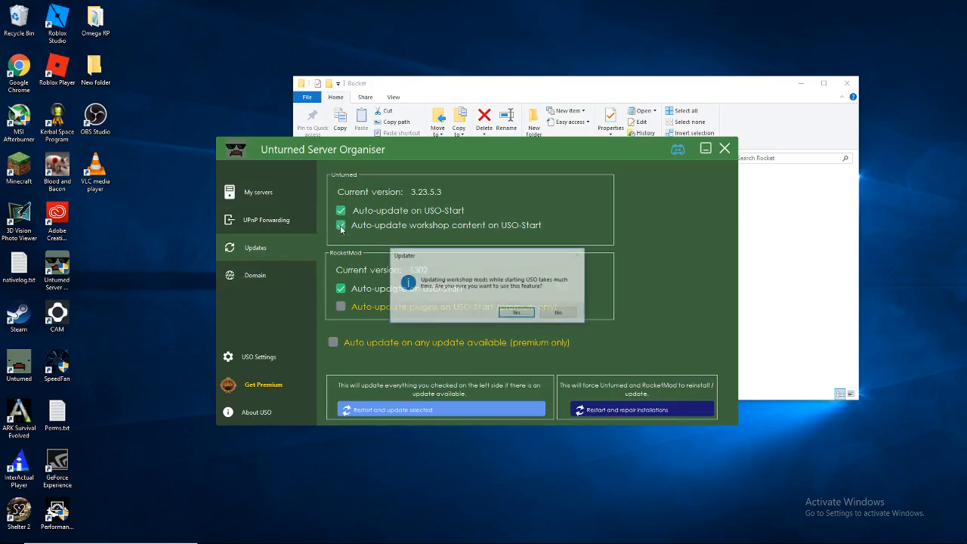
pyautogui.click(525, 317)
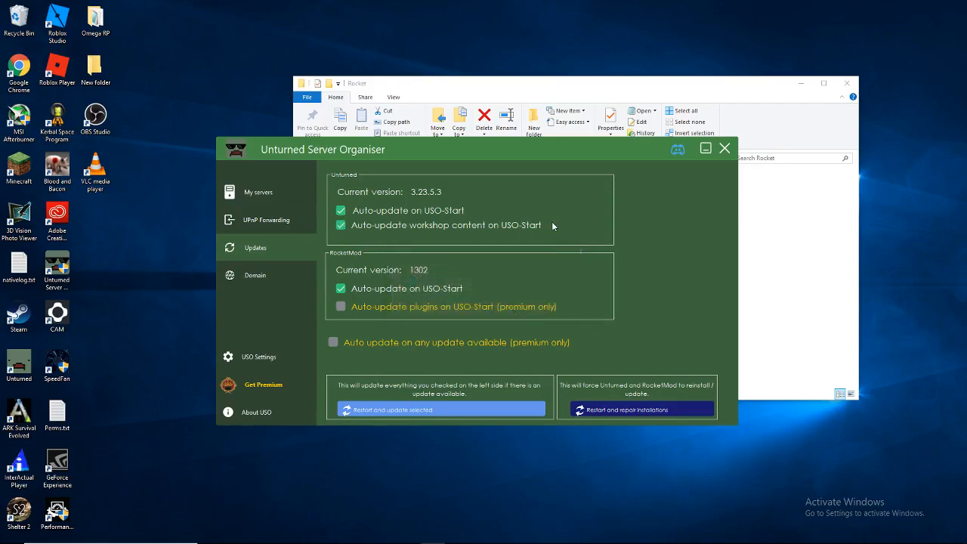
# - View the Custom Domain settings and return to the Youtube server's overview
pyautogui.click(261, 285)
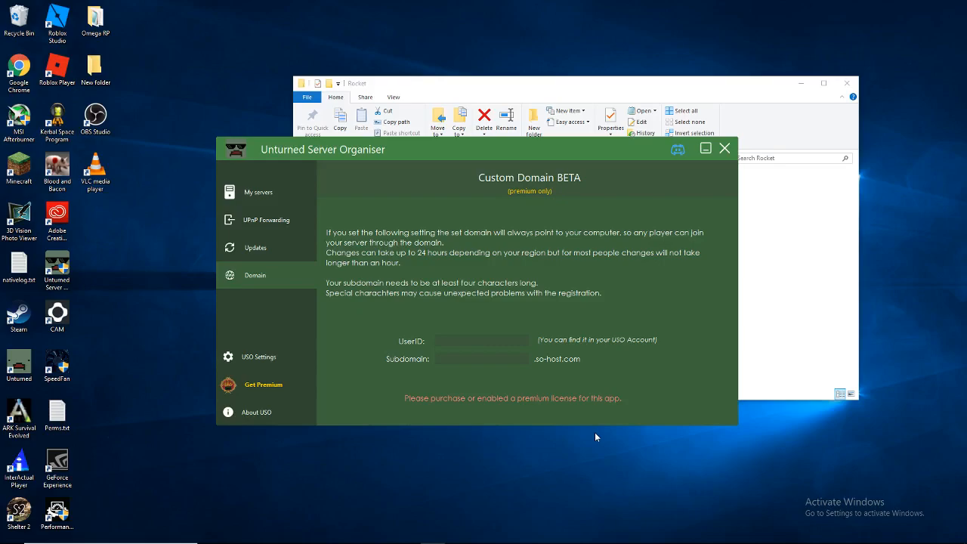
pyautogui.click(288, 194)
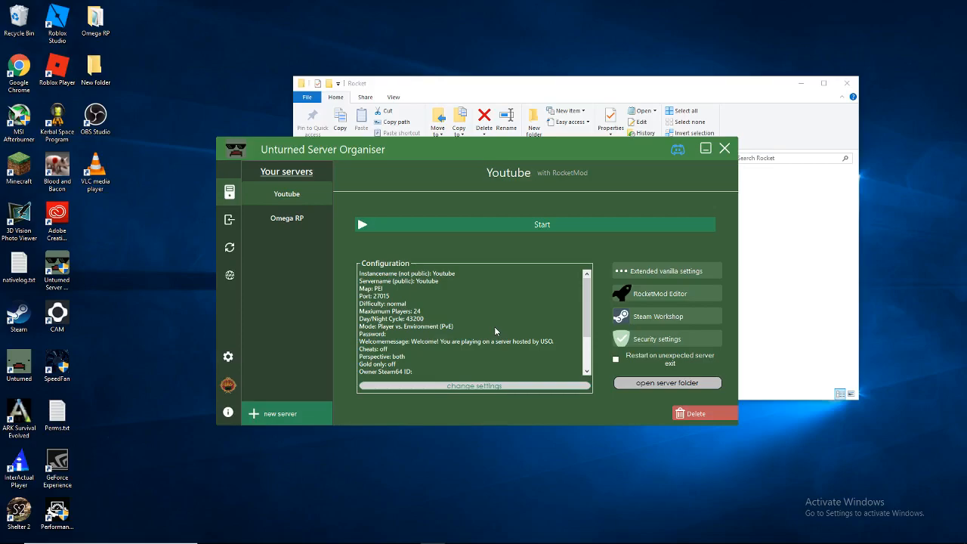
pyautogui.click(407, 534)
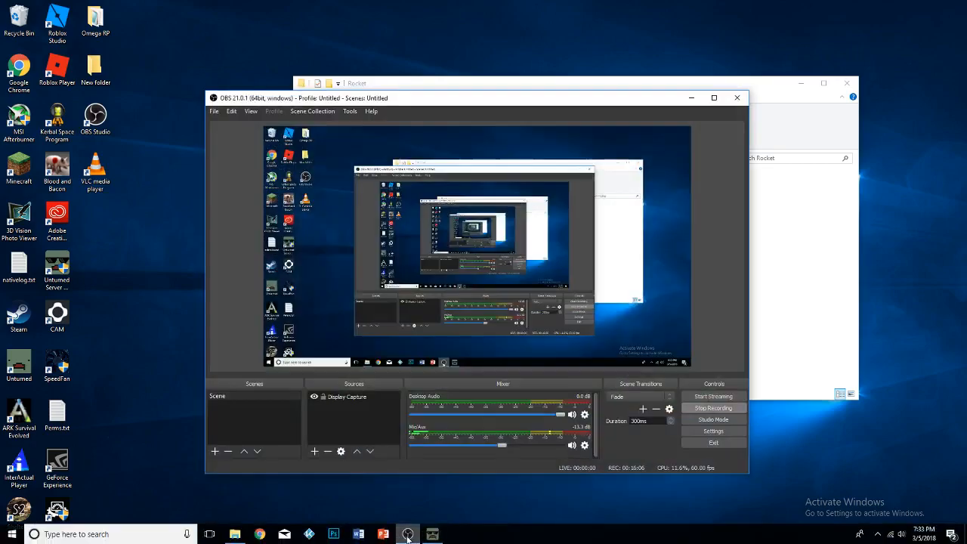